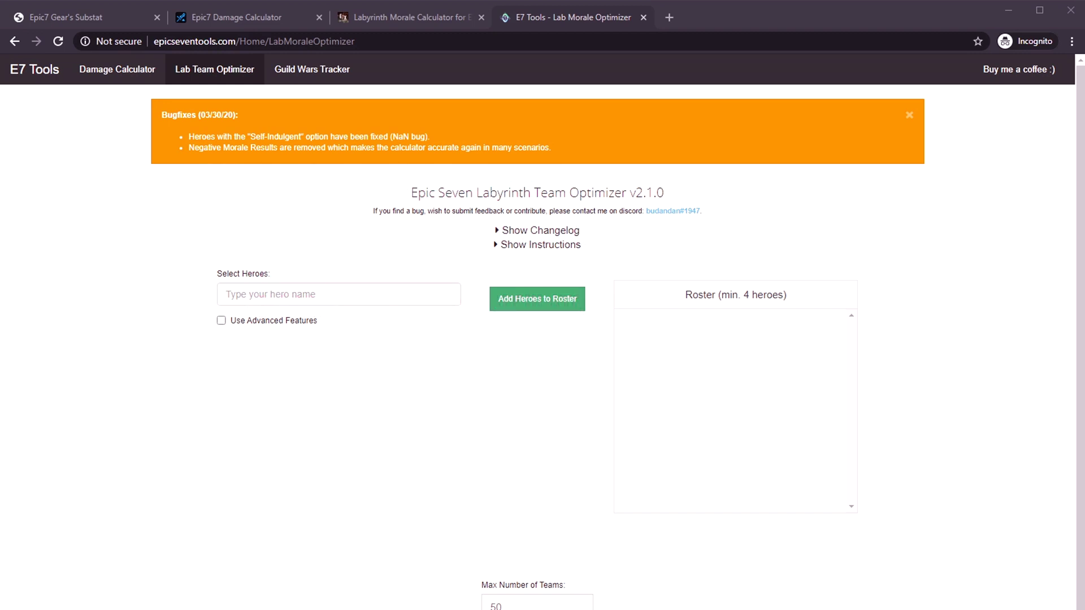
- Bring the damage calculator page forward and move its tab to the leftmost position
{"action": "left_click", "coordinate": [667, 125]}
{"action": "left_click", "coordinate": [216, 15]}
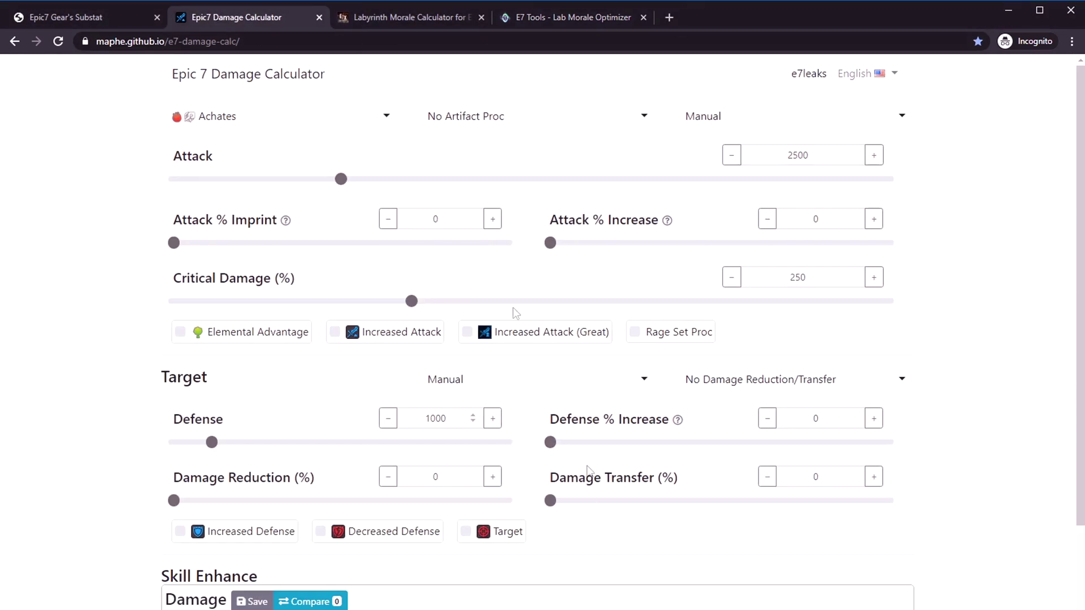
{"action": "left_click_drag", "start_coordinate": [234, 23], "coordinate": [113, 26]}
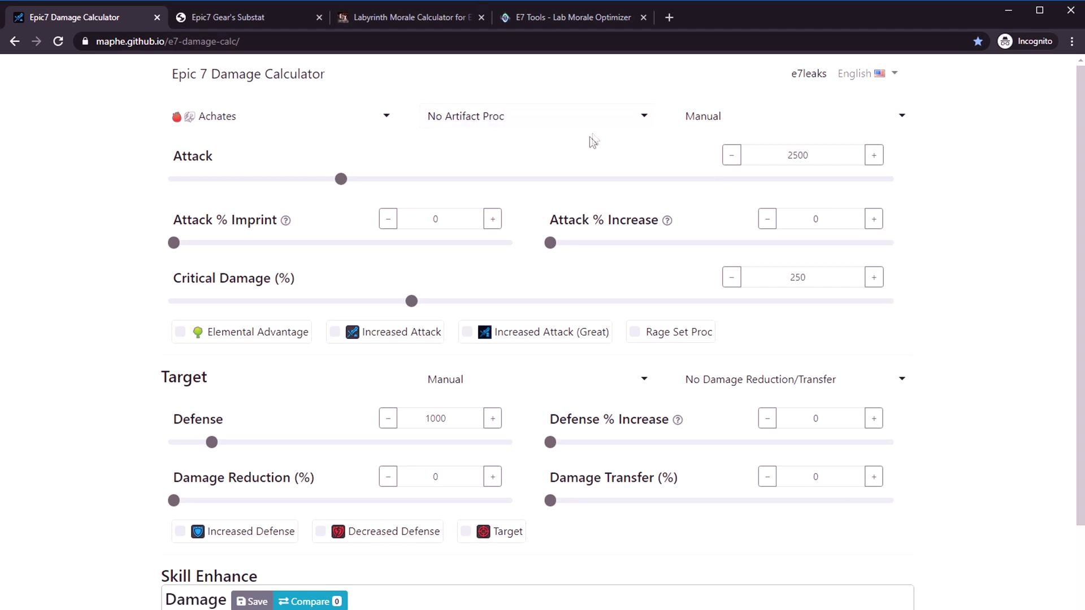
- Pick Vildred from the hero list and review his damage table (S1 crit 2424, S3 Soulburn 3369)
{"action": "left_click", "coordinate": [375, 115]}
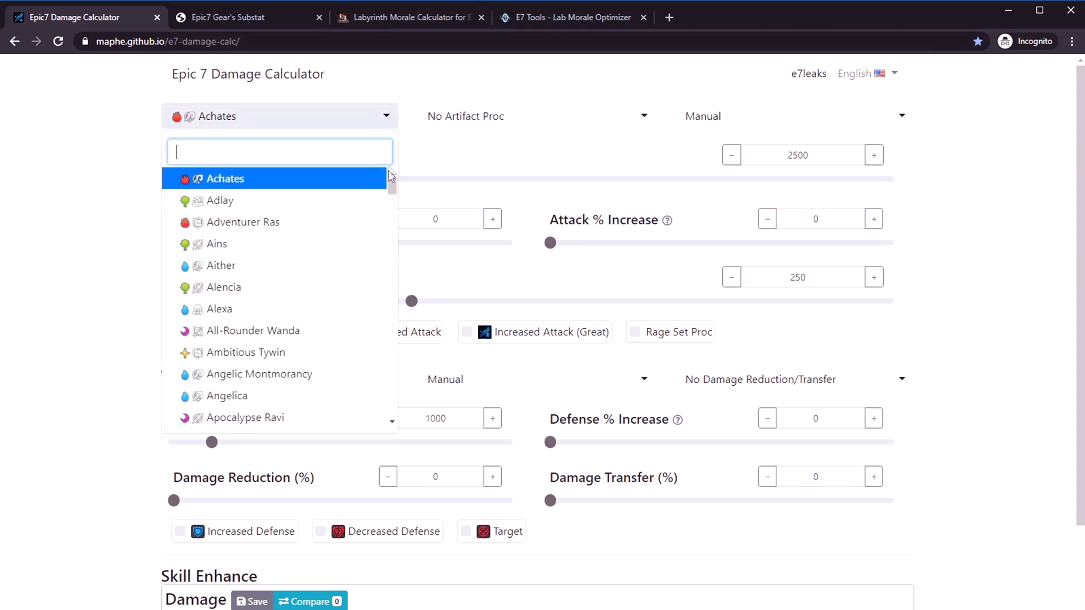
{"action": "left_click_drag", "start_coordinate": [391, 178], "coordinate": [380, 403]}
{"action": "left_click", "coordinate": [254, 316]}
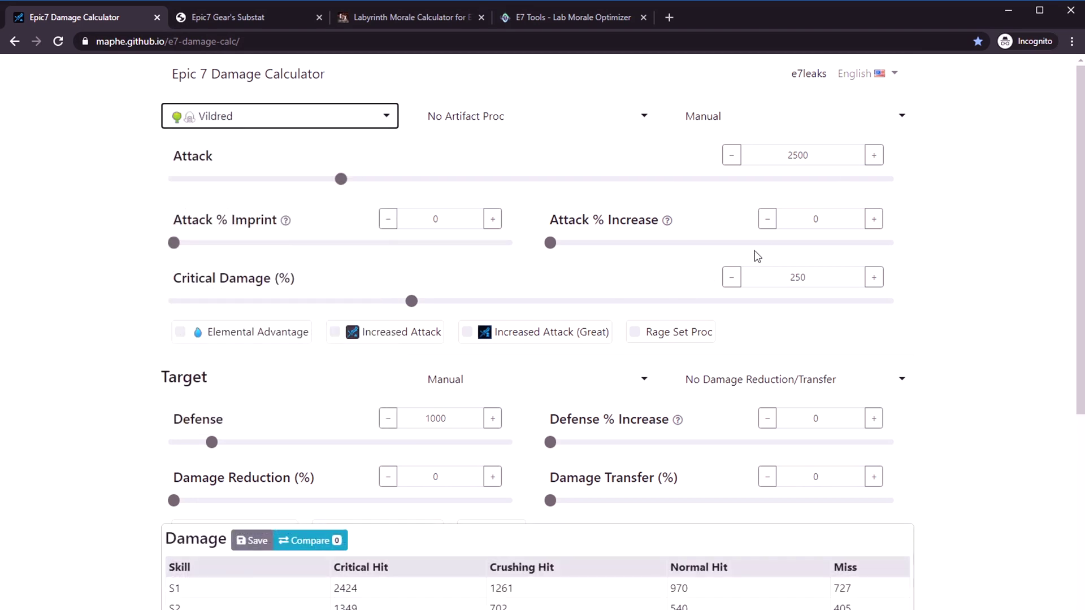
{"action": "left_click", "coordinate": [942, 221]}
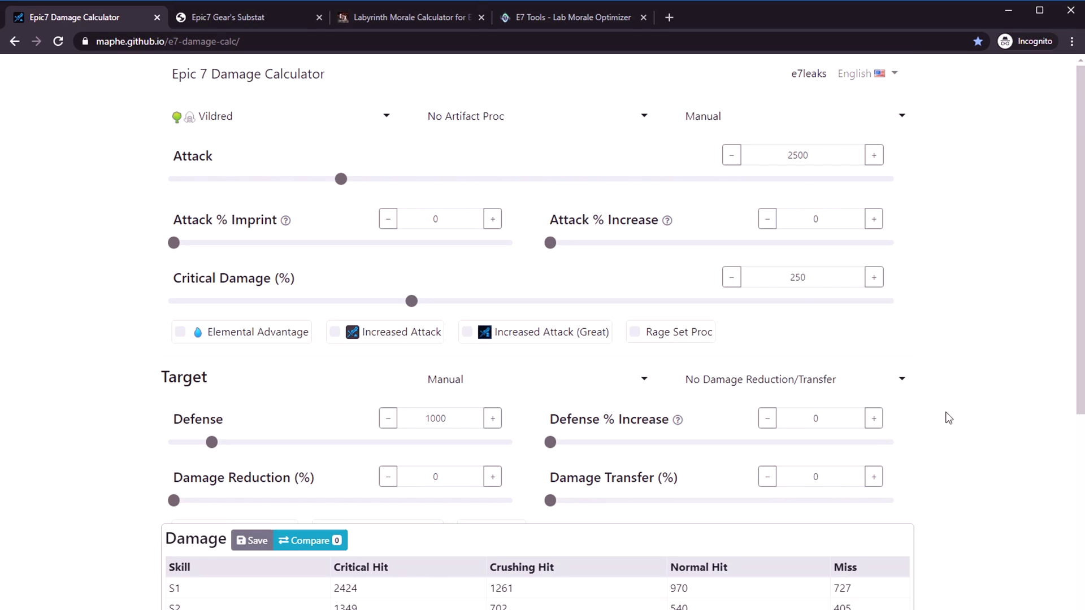
{"action": "scroll", "coordinate": [1061, 339], "scroll_direction": "down", "scroll_amount": 6}
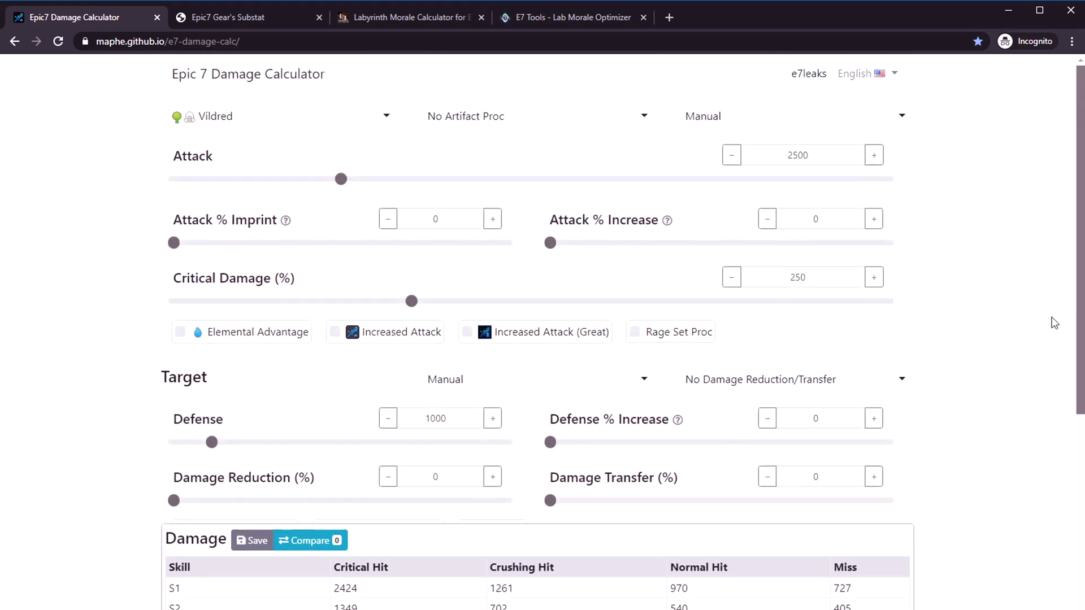
{"action": "scroll", "coordinate": [1052, 526], "scroll_direction": "down", "scroll_amount": 6}
{"action": "scroll", "coordinate": [1058, 516], "scroll_direction": "down", "scroll_amount": 6}
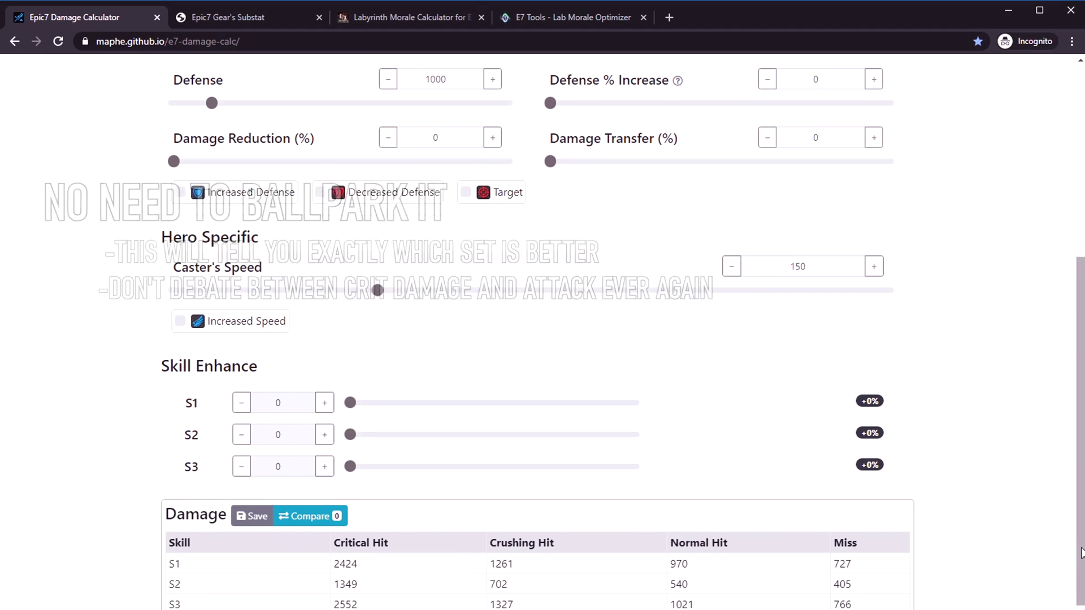
{"action": "scroll", "coordinate": [1081, 552], "scroll_direction": "up", "scroll_amount": 6}
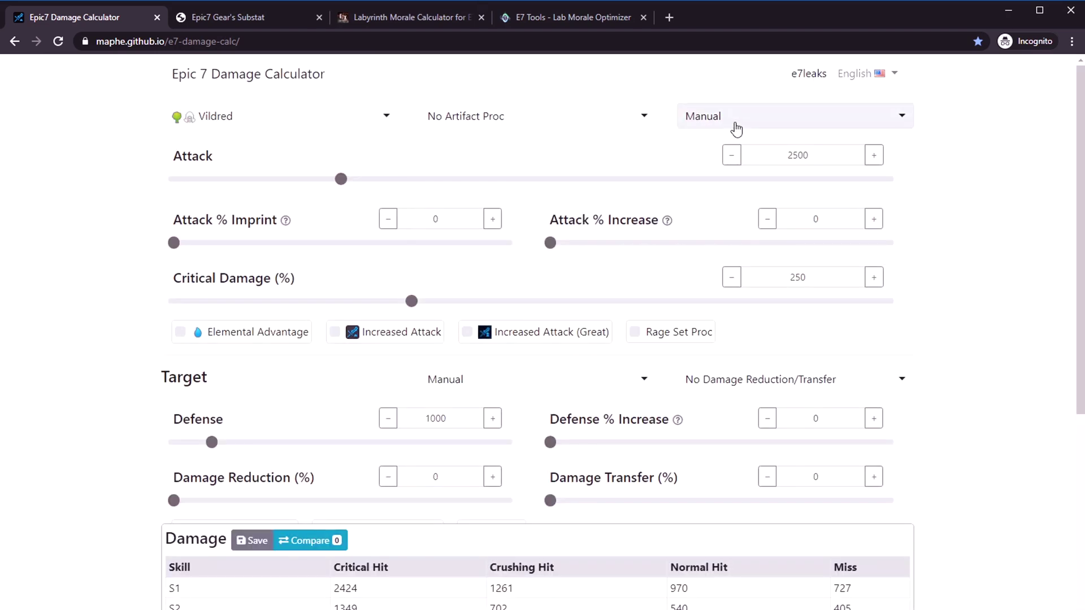
- Equip Exorcist's Tonfa and set its artifact level to 30
{"action": "left_click", "coordinate": [511, 119]}
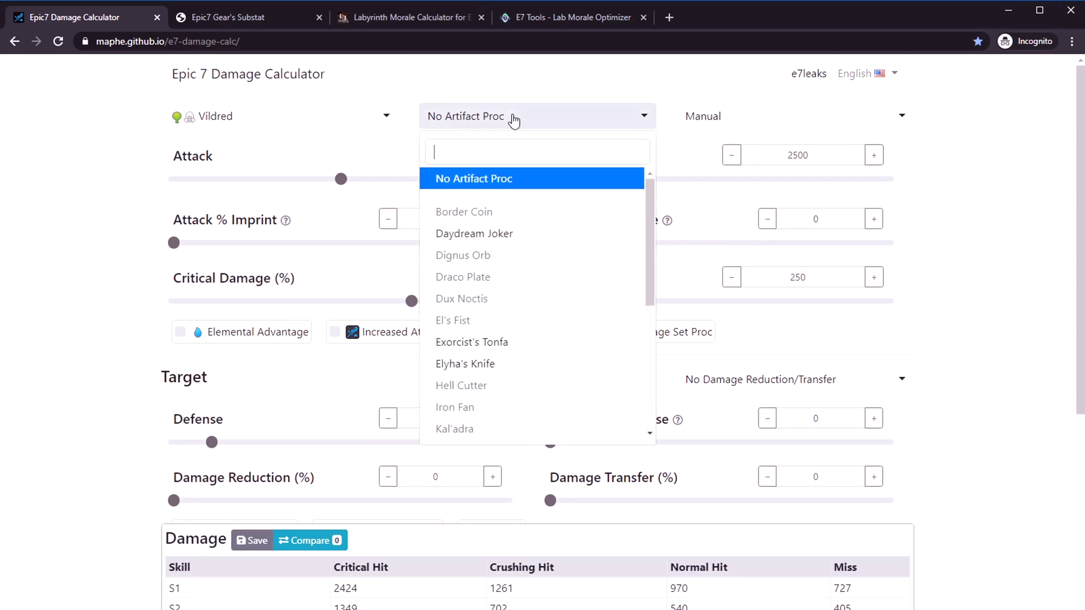
{"action": "scroll", "coordinate": [557, 274], "scroll_direction": "down", "scroll_amount": 10}
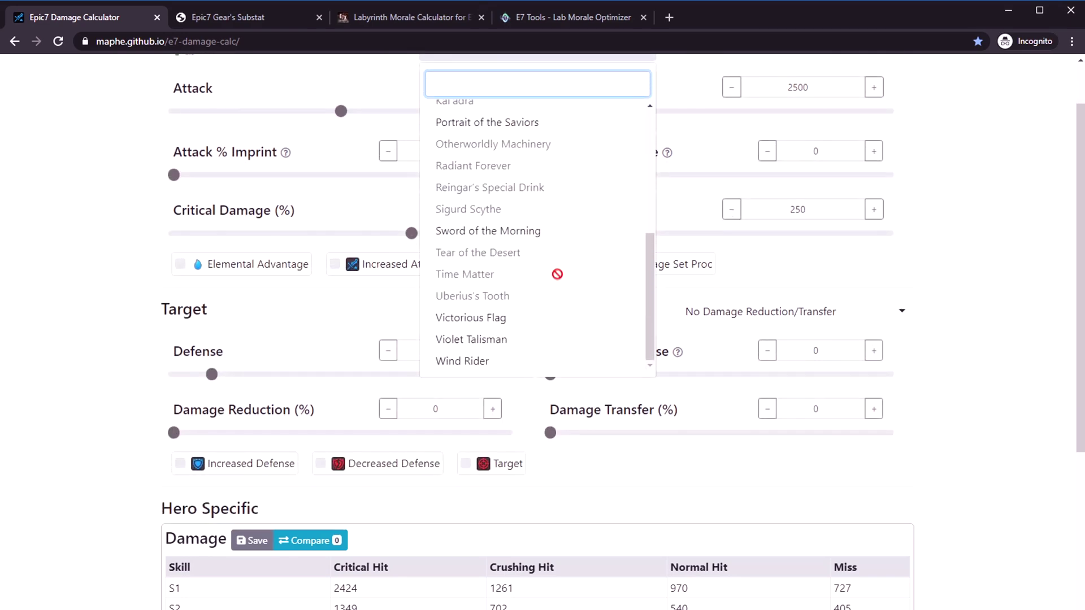
{"action": "scroll", "coordinate": [558, 274], "scroll_direction": "up", "scroll_amount": 12}
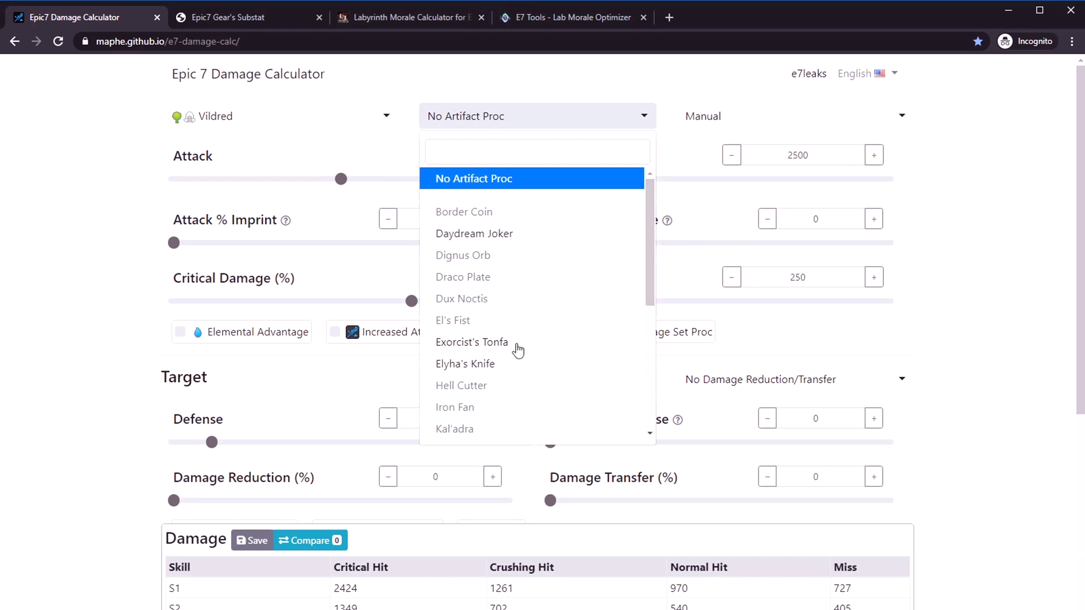
{"action": "left_click", "coordinate": [524, 344]}
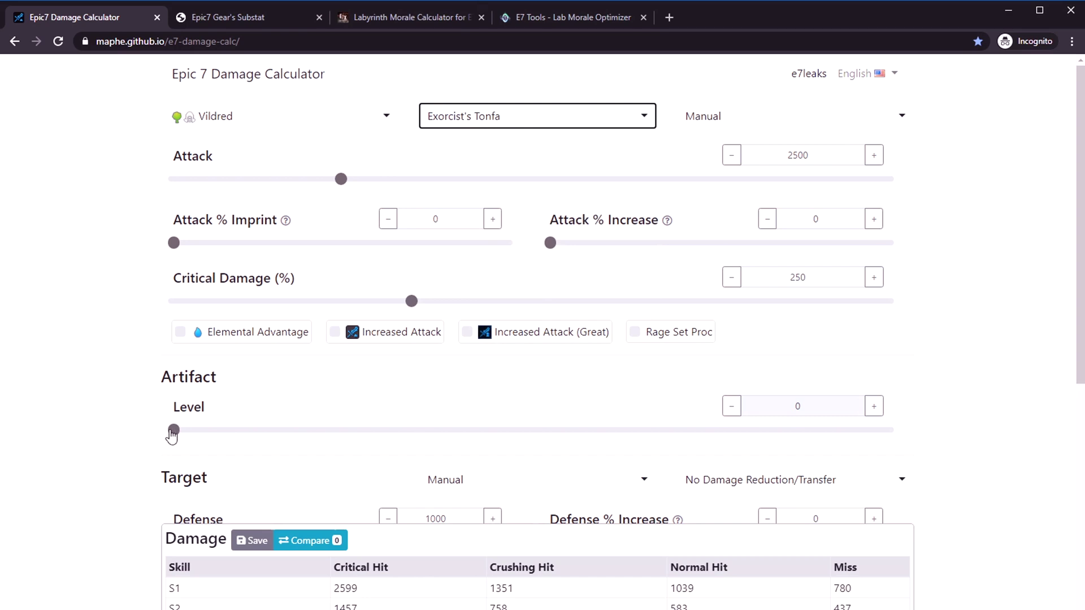
{"action": "left_click_drag", "start_coordinate": [172, 431], "coordinate": [1041, 436]}
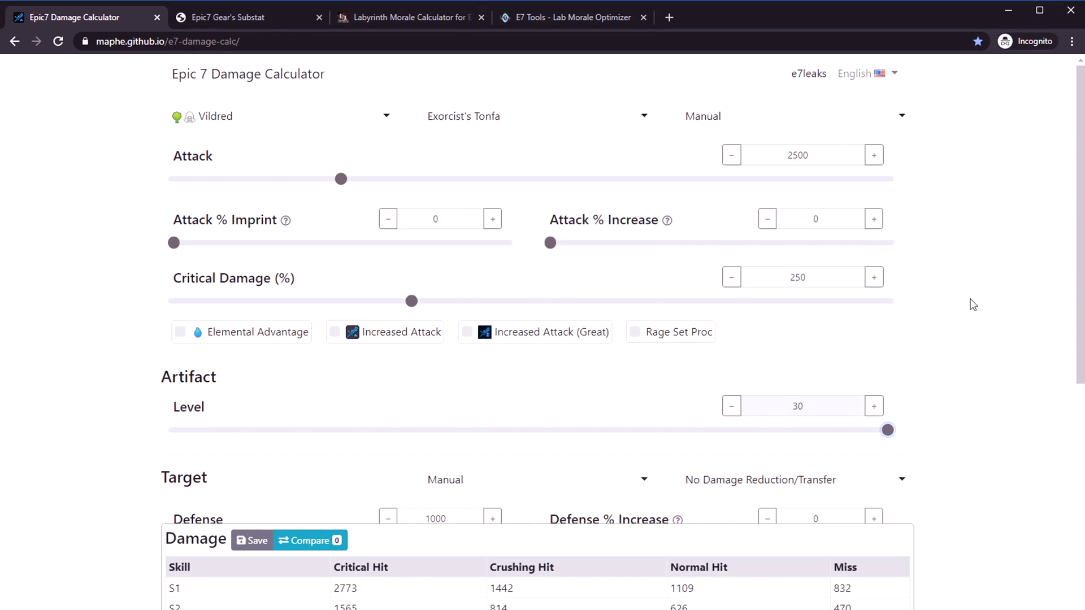
{"action": "left_click_drag", "start_coordinate": [887, 430], "coordinate": [1073, 450]}
{"action": "mouse_move", "coordinate": [887, 430]}
{"action": "left_mouse_down"}
{"action": "mouse_move", "coordinate": [292, 439]}
{"action": "mouse_move", "coordinate": [896, 435]}
{"action": "left_mouse_up"}
- Look over the stat preset options and close the list, keeping Manual stats
{"action": "left_click", "coordinate": [791, 119]}
{"action": "left_click", "coordinate": [791, 119]}
{"action": "left_click", "coordinate": [790, 119]}
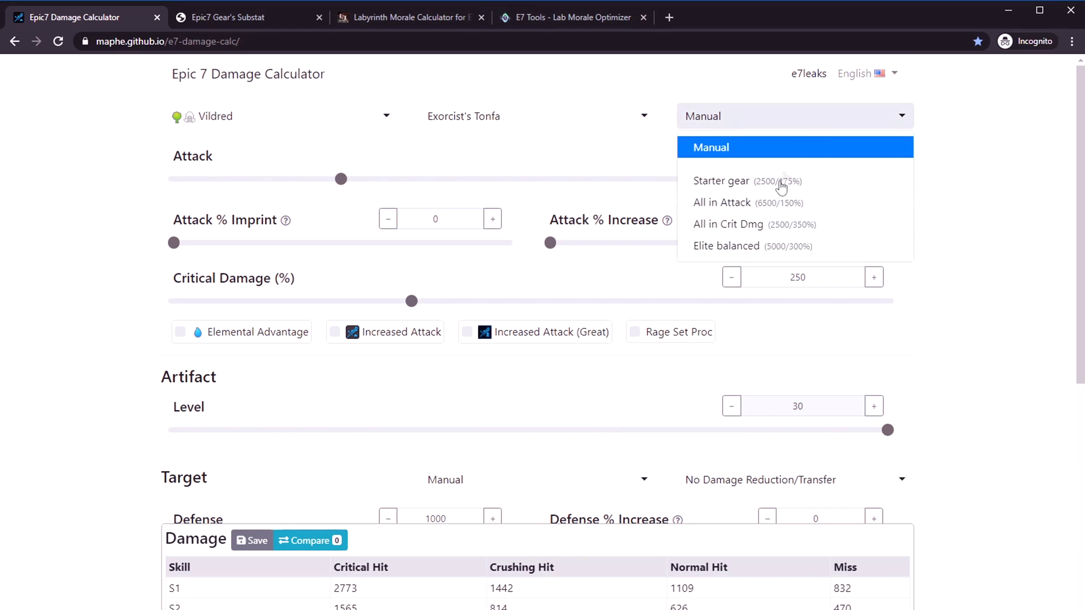
{"action": "left_click", "coordinate": [918, 165]}
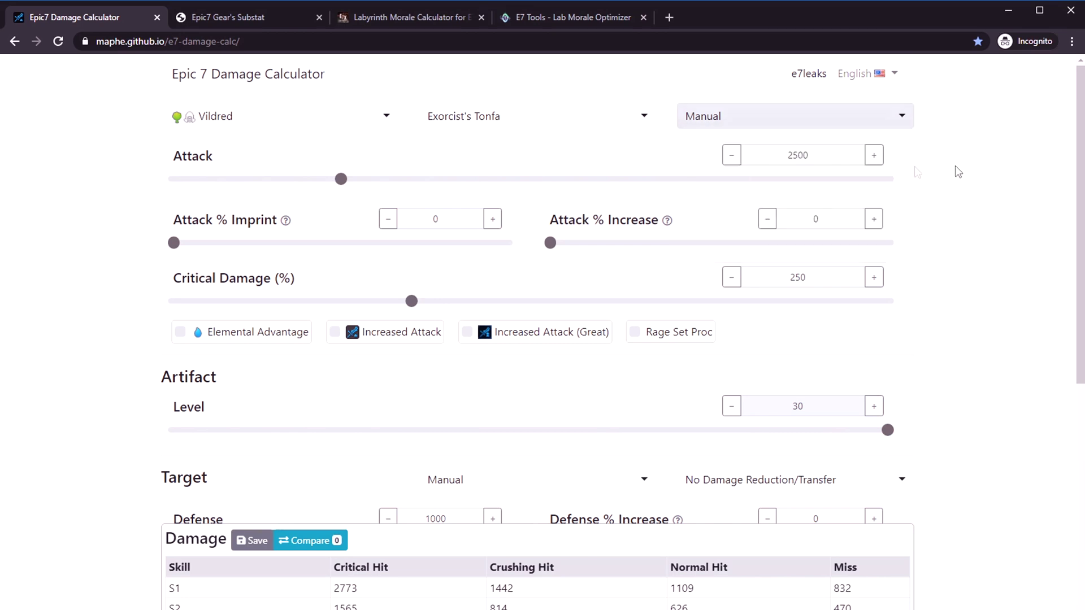
- Change the Attack stat from 2500 to 3000
{"action": "double_click", "coordinate": [842, 159]}
{"action": "scroll", "coordinate": [904, 178], "scroll_direction": "down", "scroll_amount": 8}
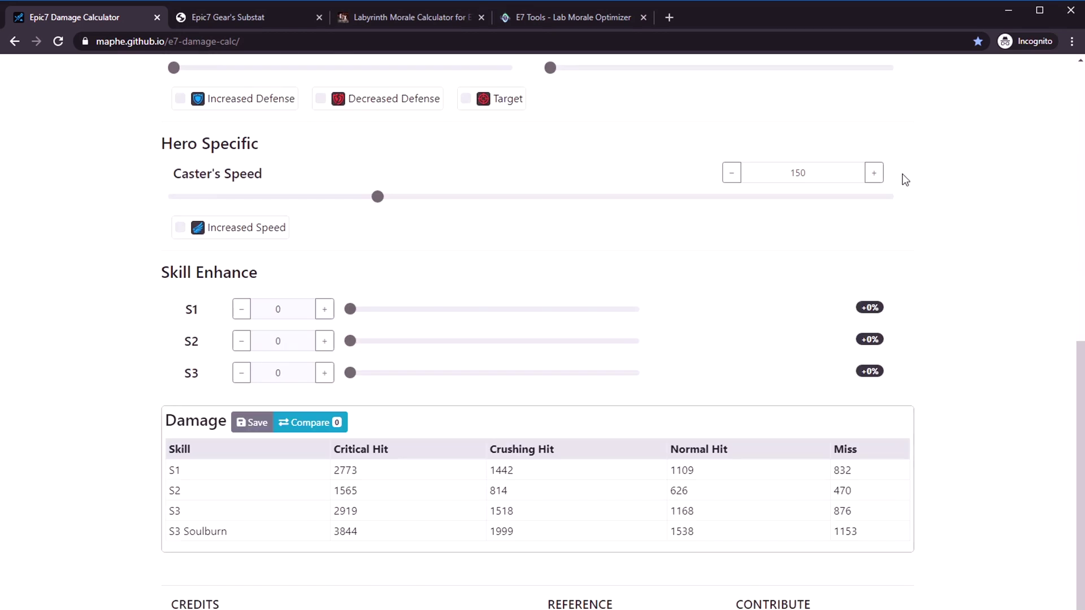
{"action": "scroll", "coordinate": [932, 226], "scroll_direction": "up", "scroll_amount": 10}
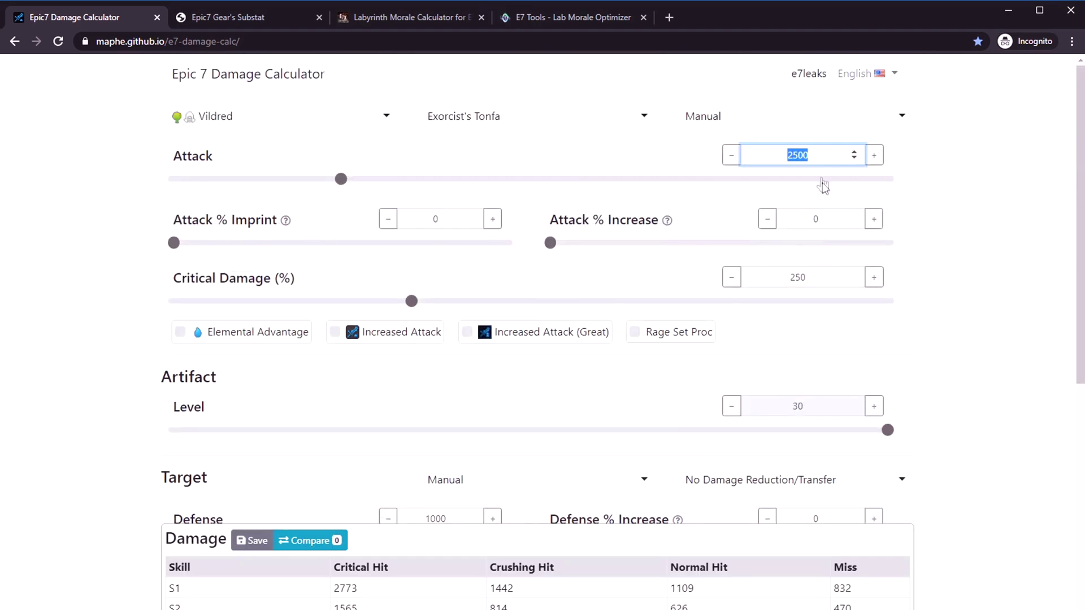
{"action": "left_click", "coordinate": [820, 161]}
{"action": "double_click", "coordinate": [821, 165]}
{"action": "type", "text": "3000"}
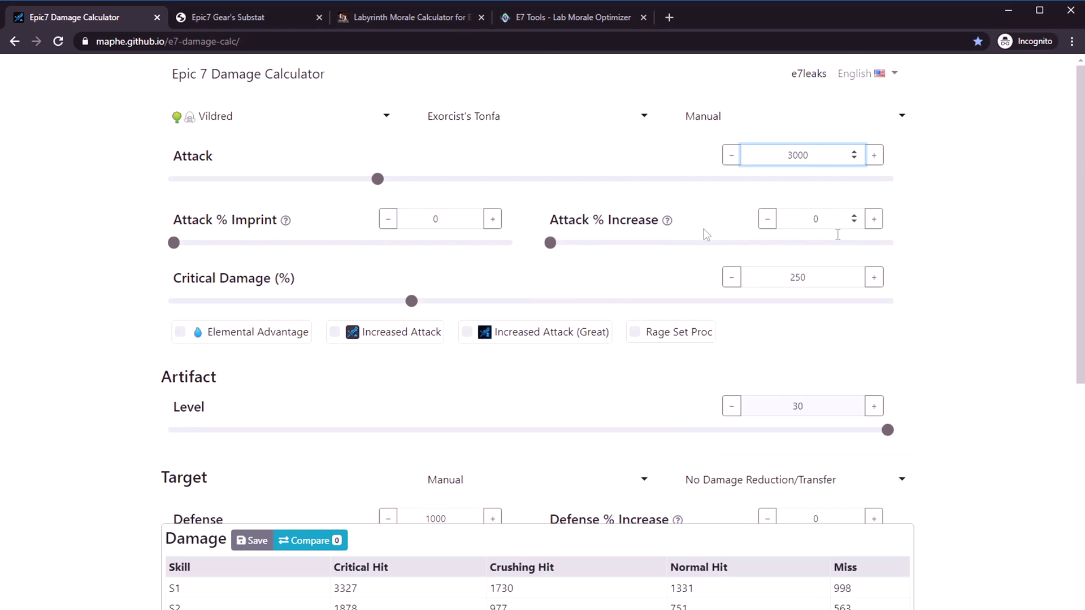
{"action": "left_click", "coordinate": [944, 258]}
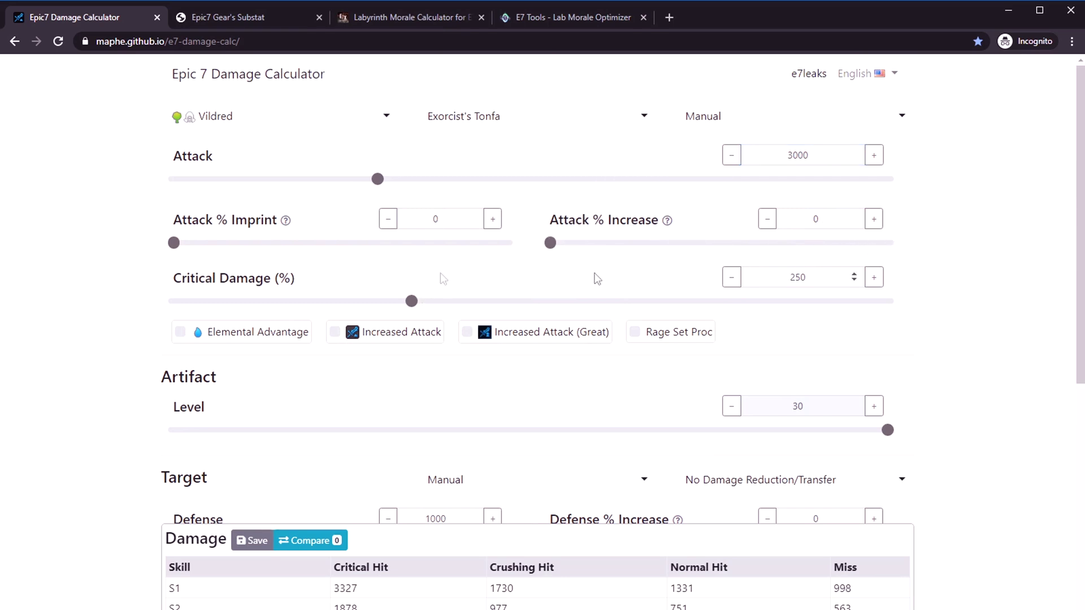
- Set Critical Damage to 300, leaving the target's Defense at 1000
{"action": "double_click", "coordinate": [743, 278]}
{"action": "type", "text": "3"}
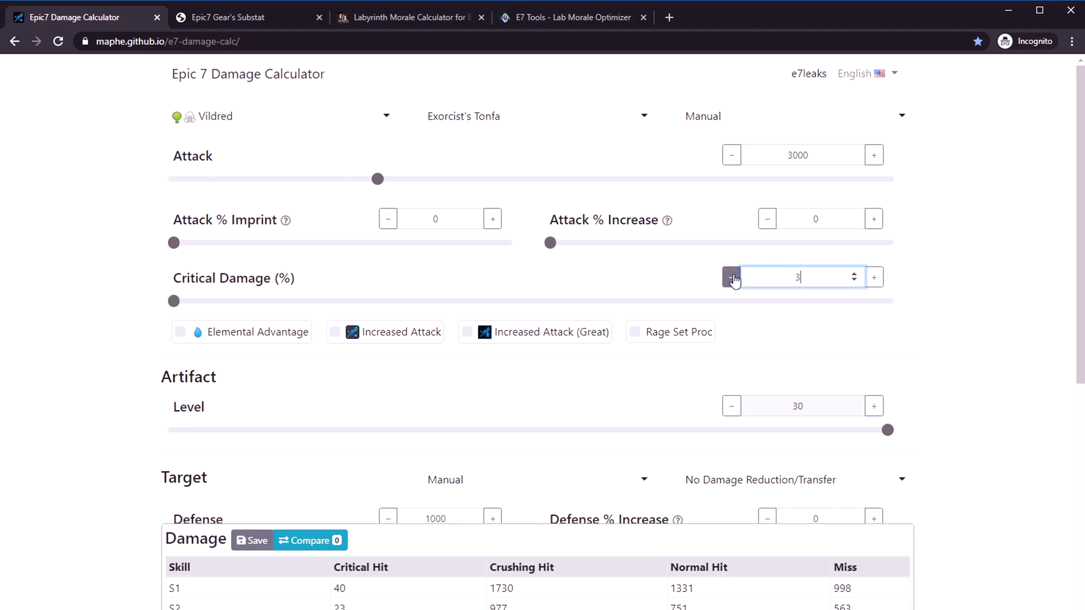
{"action": "type", "text": "00"}
{"action": "left_click", "coordinate": [963, 367]}
{"action": "scroll", "coordinate": [948, 416], "scroll_direction": "down", "scroll_amount": 1}
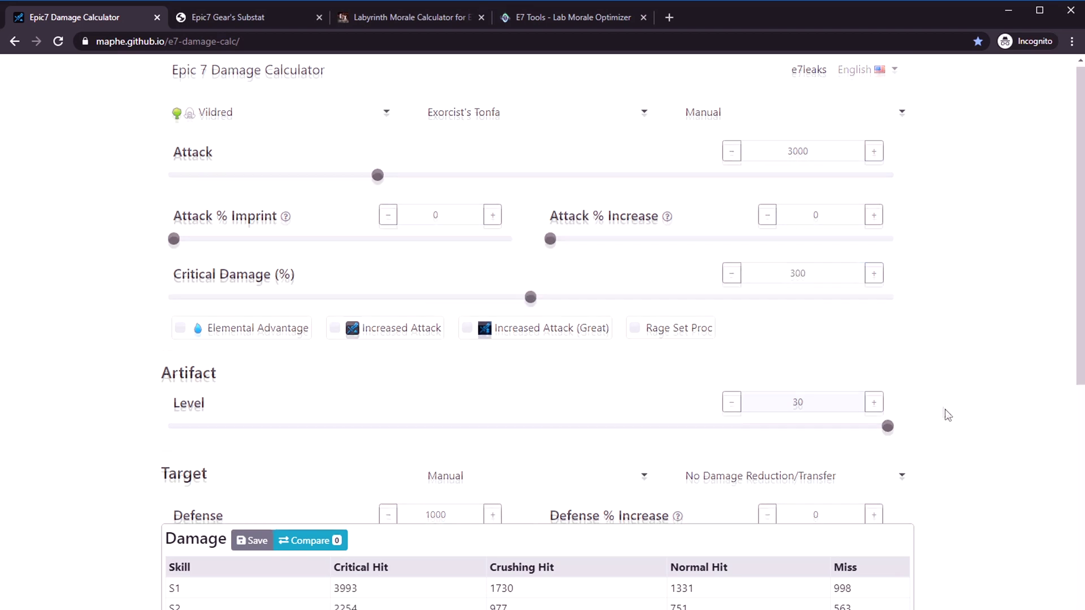
{"action": "scroll", "coordinate": [949, 416], "scroll_direction": "down", "scroll_amount": 2}
{"action": "double_click", "coordinate": [434, 383]}
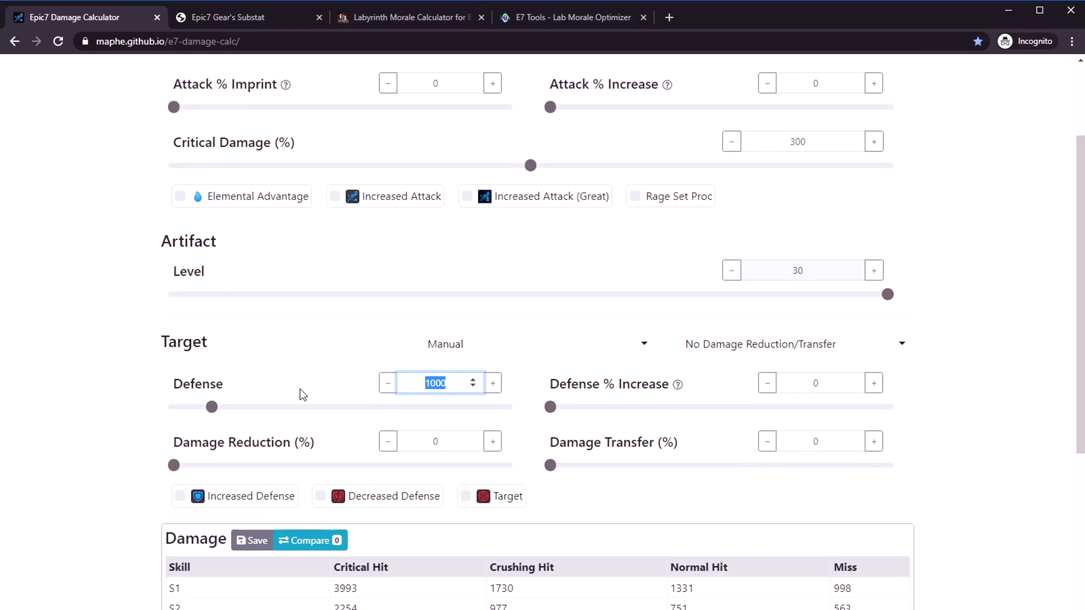
{"action": "left_click", "coordinate": [954, 418]}
- Raise the S1, S2 and S3 skill enhancements to level 5
{"action": "scroll", "coordinate": [952, 419], "scroll_direction": "down", "scroll_amount": 1}
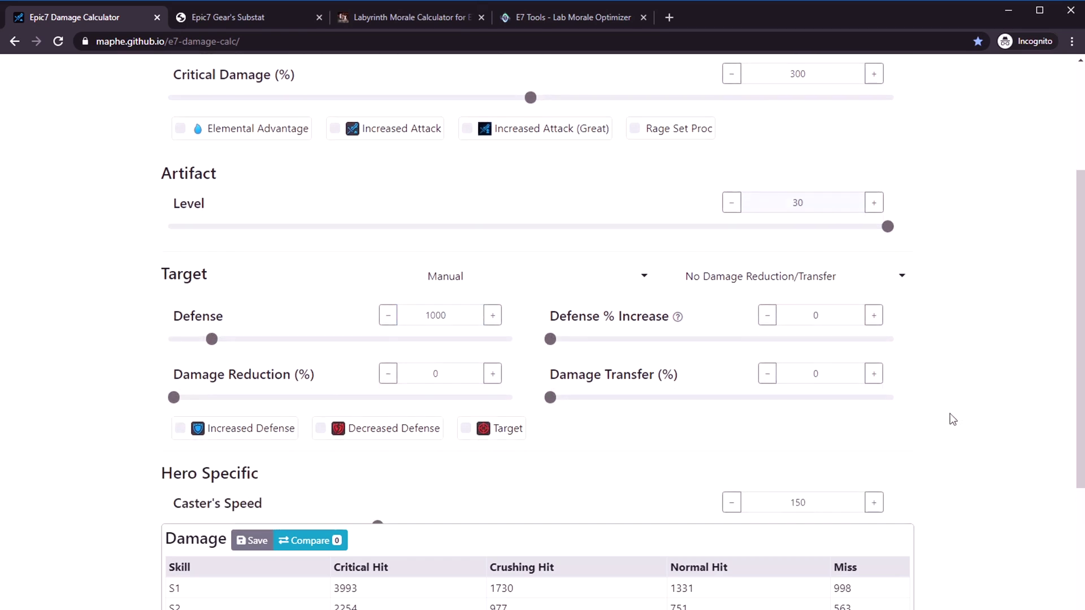
{"action": "scroll", "coordinate": [940, 421], "scroll_direction": "down", "scroll_amount": 1}
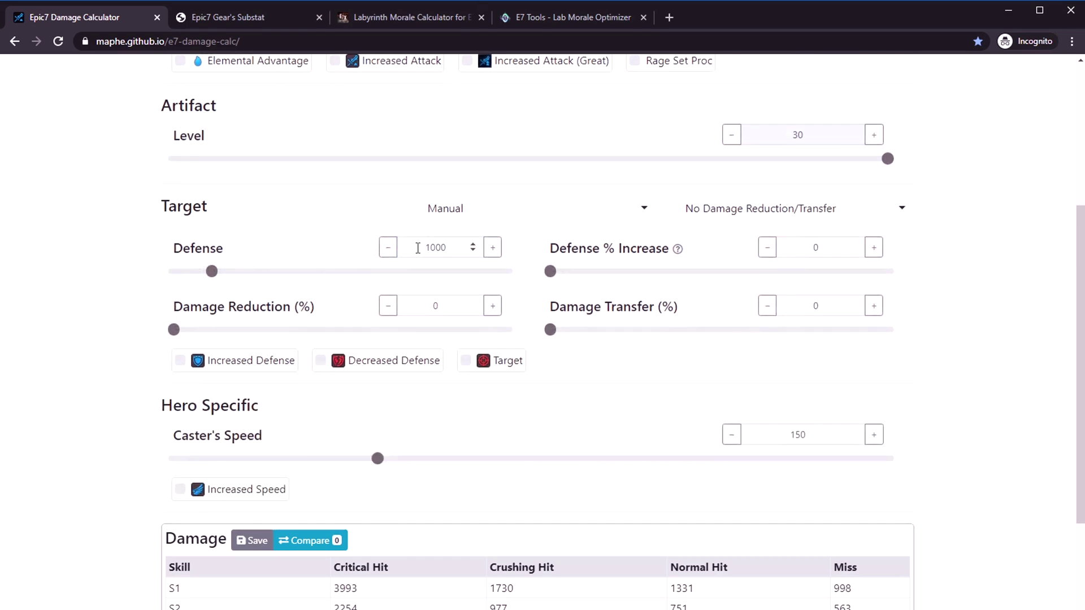
{"action": "scroll", "coordinate": [935, 373], "scroll_direction": "down", "scroll_amount": 1}
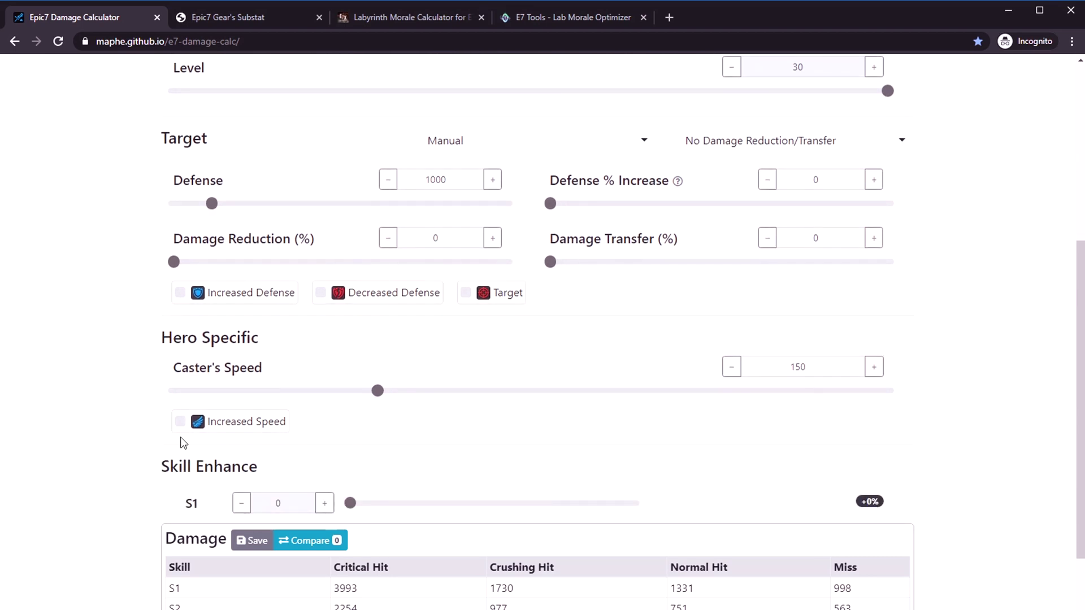
{"action": "scroll", "coordinate": [395, 430], "scroll_direction": "down", "scroll_amount": 2}
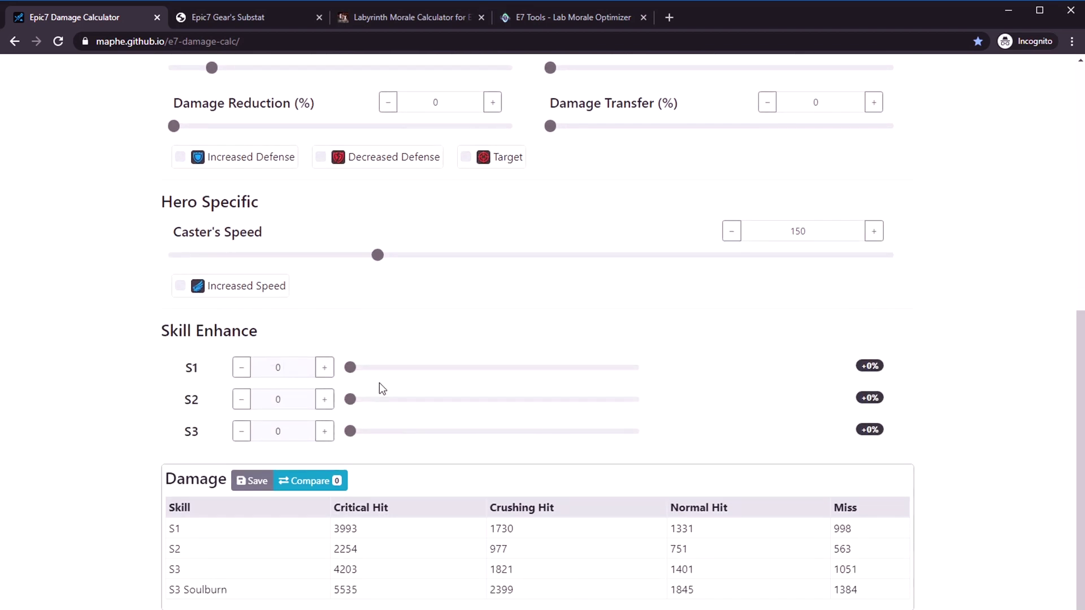
{"action": "left_click_drag", "start_coordinate": [350, 368], "coordinate": [722, 373]}
{"action": "left_click_drag", "start_coordinate": [350, 400], "coordinate": [638, 401]}
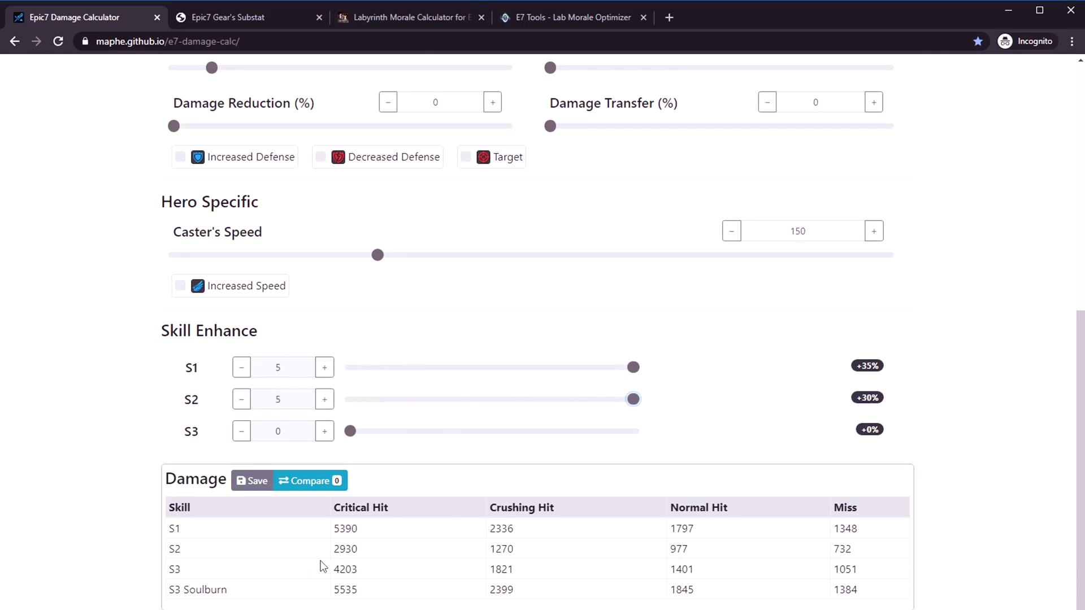
{"action": "left_click_drag", "start_coordinate": [351, 432], "coordinate": [737, 441]}
{"action": "scroll", "coordinate": [949, 488], "scroll_direction": "up", "scroll_amount": 1}
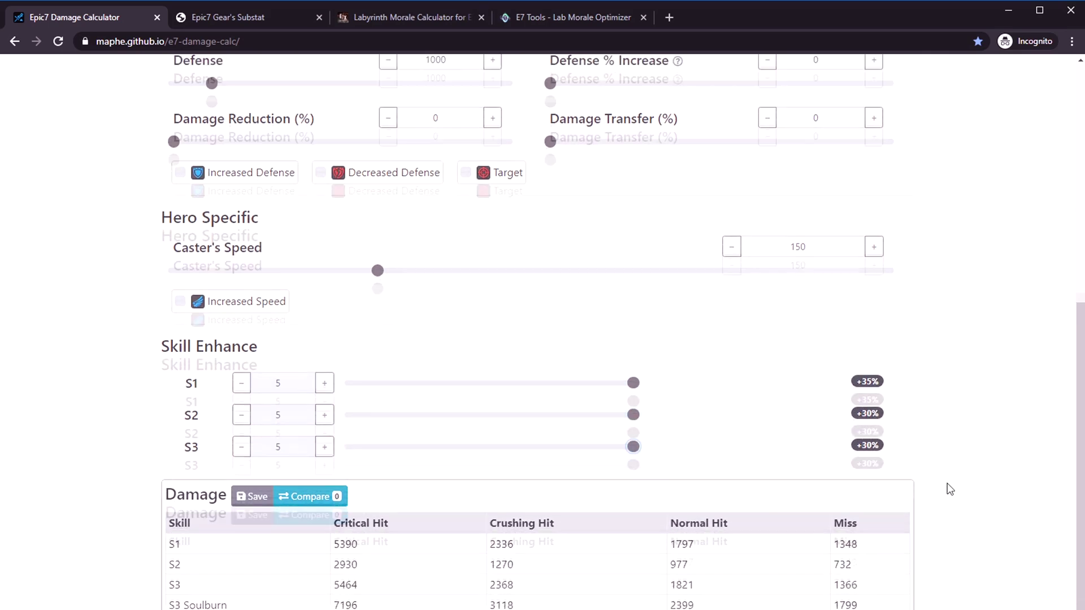
{"action": "scroll", "coordinate": [949, 488], "scroll_direction": "up", "scroll_amount": 4}
{"action": "scroll", "coordinate": [954, 480], "scroll_direction": "down", "scroll_amount": 3}
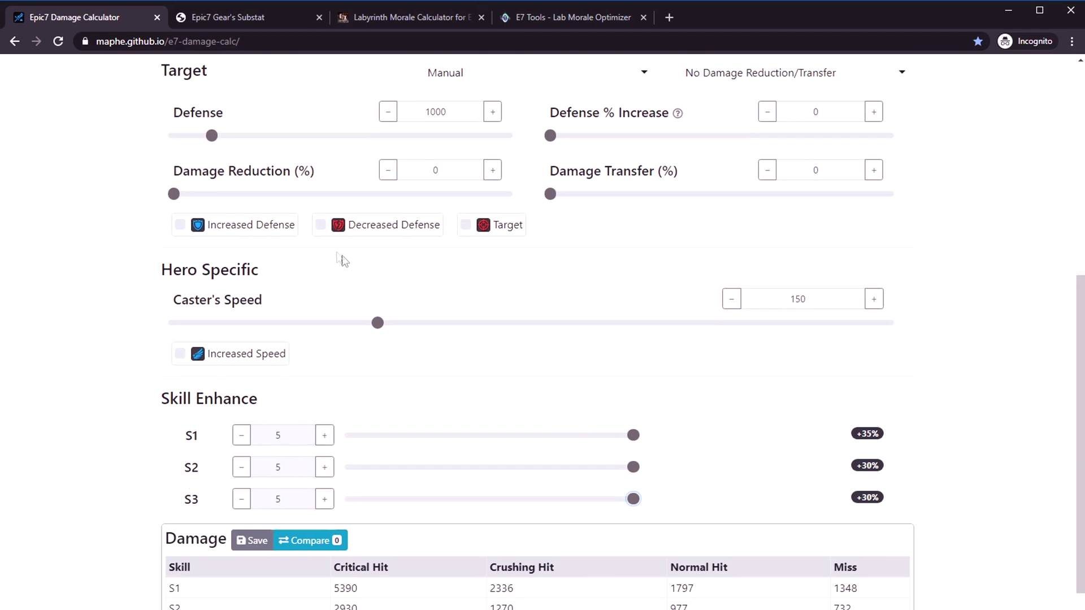
- Toggle the Decreased Defense debuff on and off to compare damage, leaving it applied
{"action": "left_click", "coordinate": [321, 225]}
{"action": "left_click", "coordinate": [321, 225]}
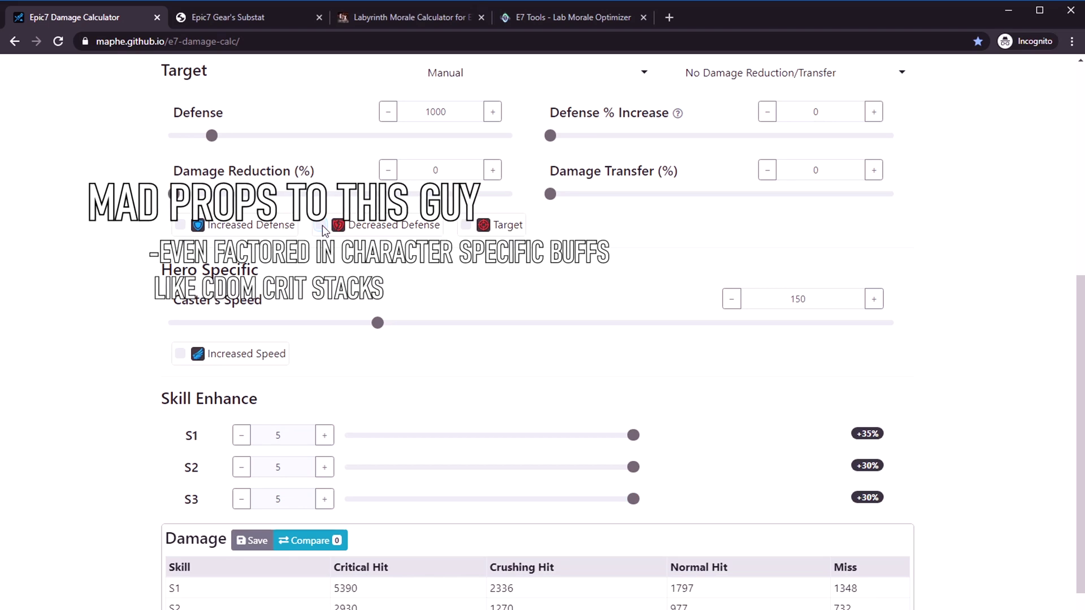
{"action": "left_click", "coordinate": [321, 226]}
{"action": "left_click", "coordinate": [321, 226]}
{"action": "left_click", "coordinate": [321, 225]}
{"action": "left_click", "coordinate": [321, 225]}
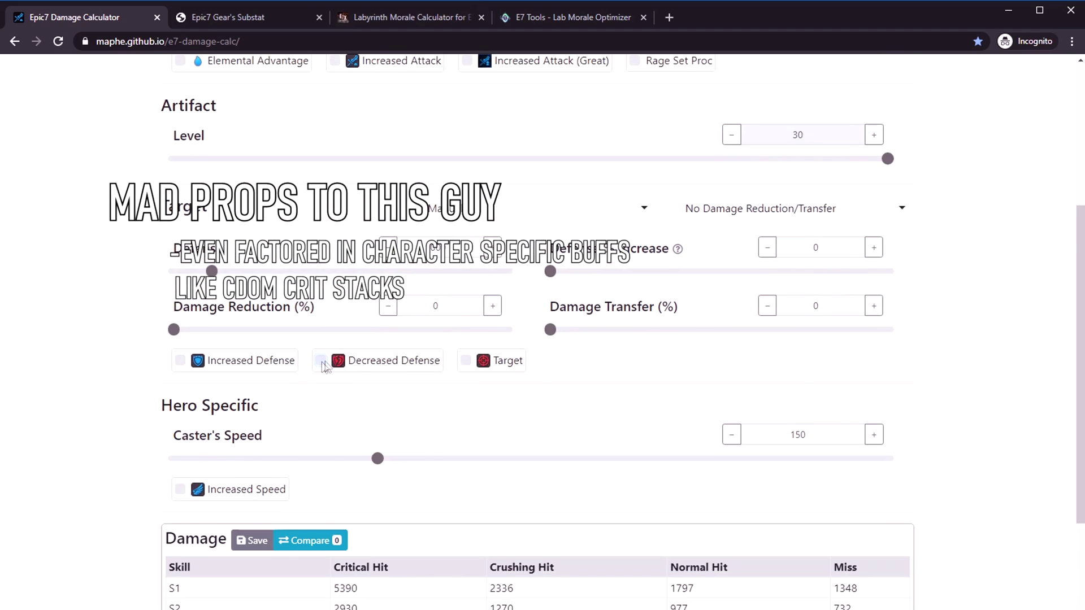
{"action": "left_click", "coordinate": [321, 360]}
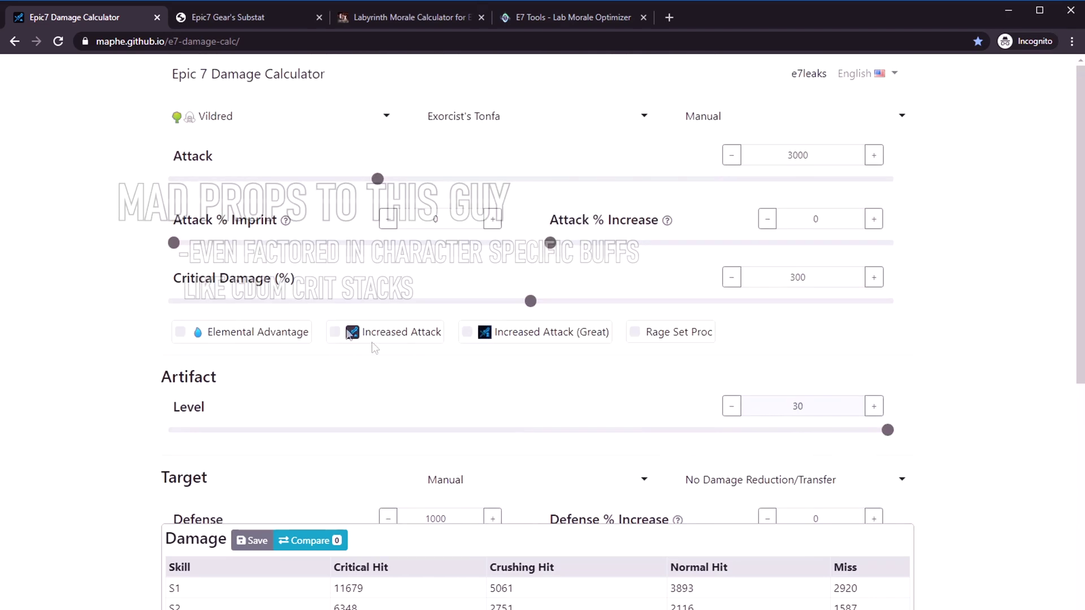
- Add the Increased Attack buff, then remove both it and Decreased Defense
{"action": "left_click", "coordinate": [373, 339]}
{"action": "scroll", "coordinate": [456, 359], "scroll_direction": "down", "scroll_amount": 7}
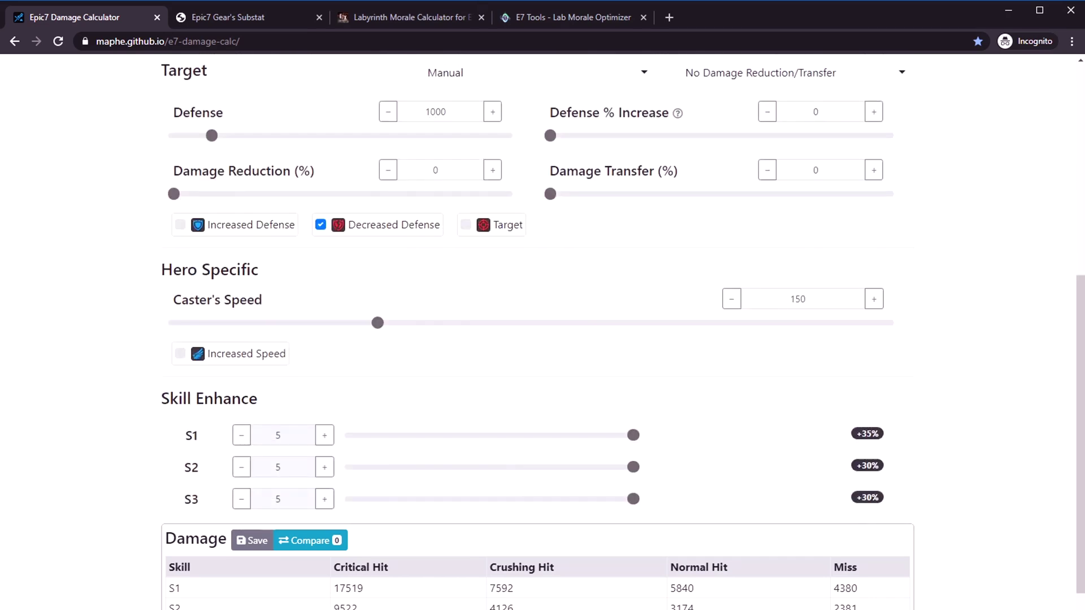
{"action": "scroll", "coordinate": [441, 351], "scroll_direction": "up", "scroll_amount": 1}
{"action": "double_click", "coordinate": [342, 293]}
{"action": "scroll", "coordinate": [353, 400], "scroll_direction": "up", "scroll_amount": 5}
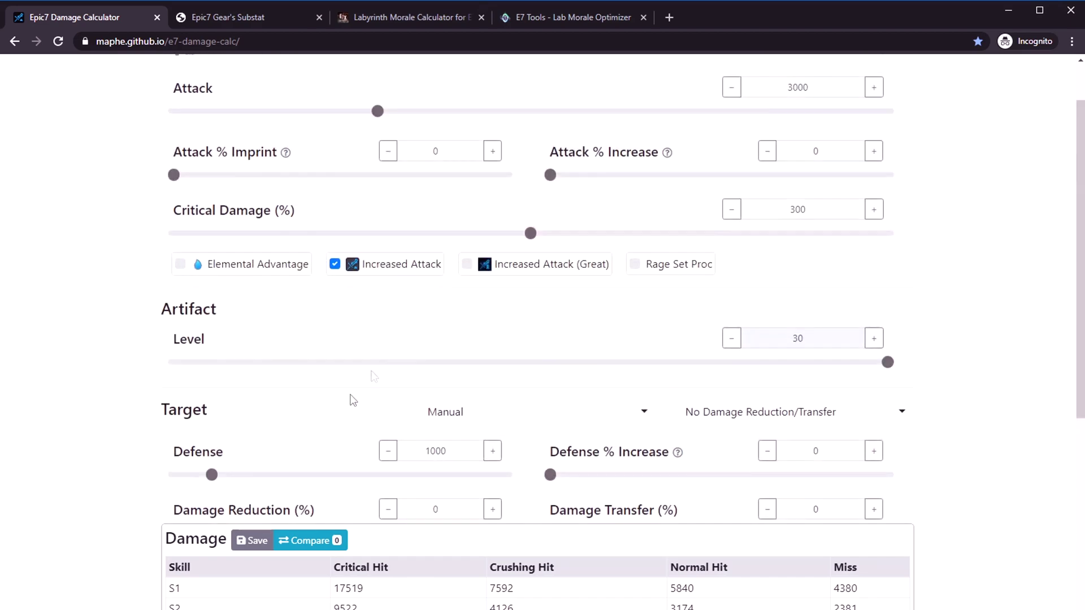
{"action": "scroll", "coordinate": [353, 395], "scroll_direction": "down", "scroll_amount": 1}
{"action": "left_click", "coordinate": [359, 202]}
{"action": "scroll", "coordinate": [356, 241], "scroll_direction": "down", "scroll_amount": 1}
{"action": "left_click", "coordinate": [321, 428]}
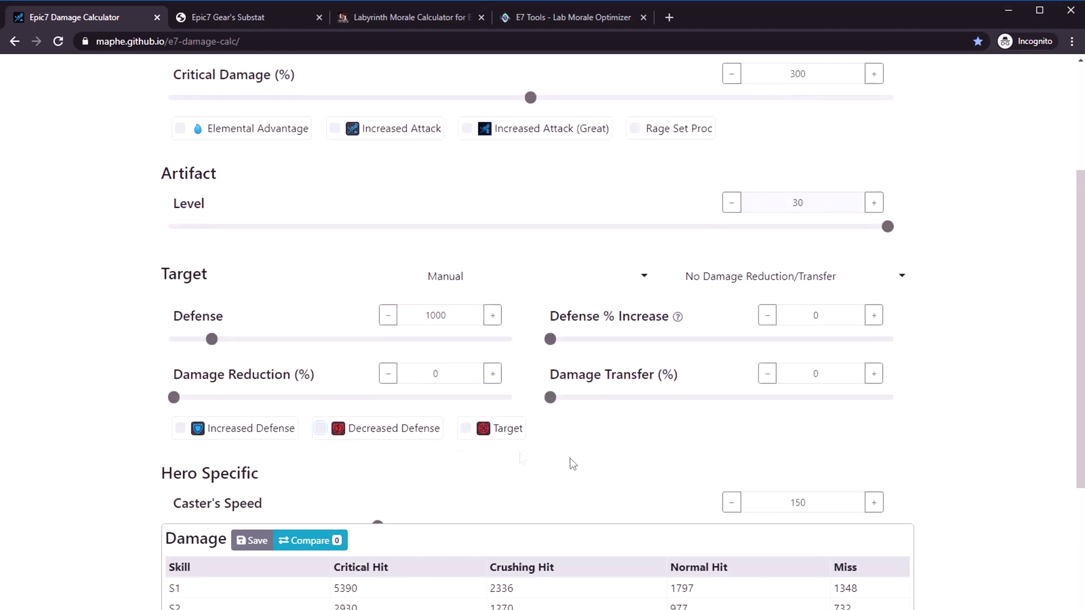
- Reapply Increased Attack and Decreased Defense to compare, then clear both again
{"action": "scroll", "coordinate": [572, 464], "scroll_direction": "down", "scroll_amount": 3}
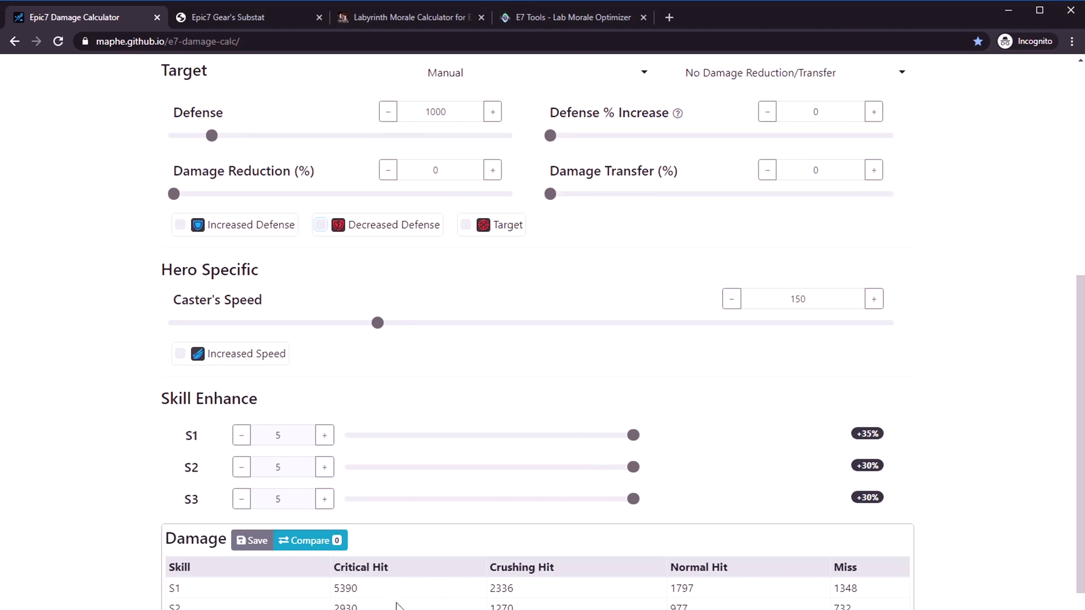
{"action": "scroll", "coordinate": [750, 315], "scroll_direction": "up", "scroll_amount": 6}
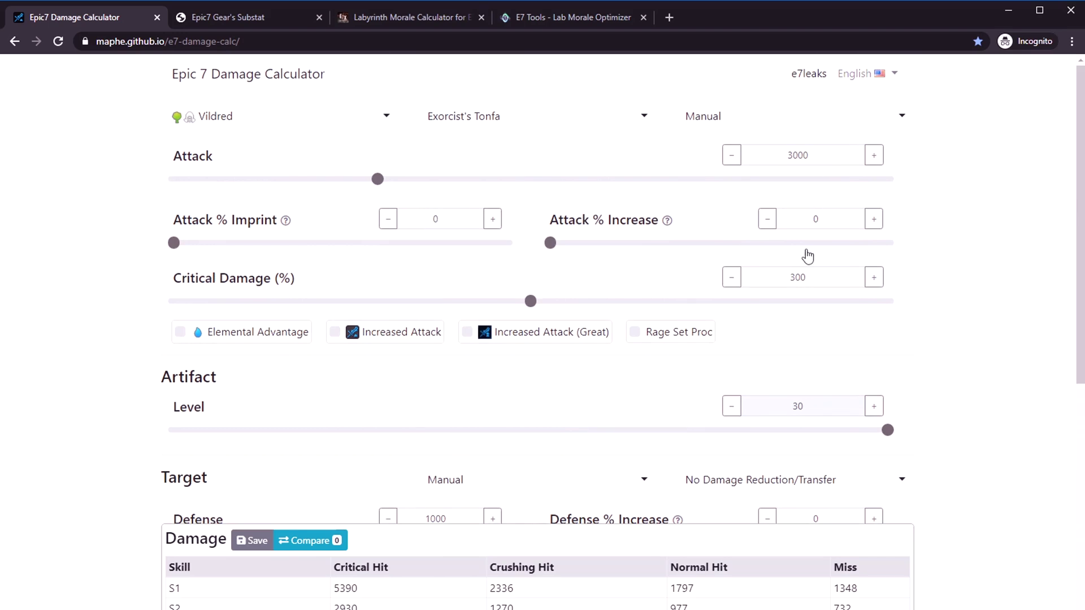
{"action": "scroll", "coordinate": [685, 371], "scroll_direction": "down", "scroll_amount": 4}
{"action": "scroll", "coordinate": [458, 298], "scroll_direction": "up", "scroll_amount": 3}
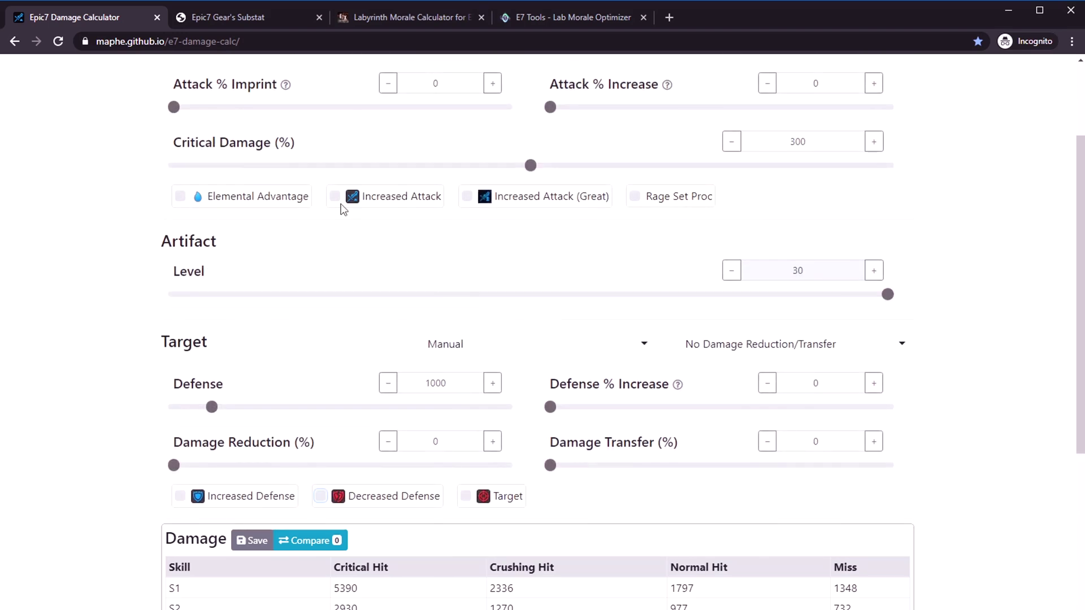
{"action": "left_click", "coordinate": [335, 199]}
{"action": "scroll", "coordinate": [404, 310], "scroll_direction": "down", "scroll_amount": 2}
{"action": "left_click", "coordinate": [325, 362]}
{"action": "scroll", "coordinate": [780, 371], "scroll_direction": "down", "scroll_amount": 4}
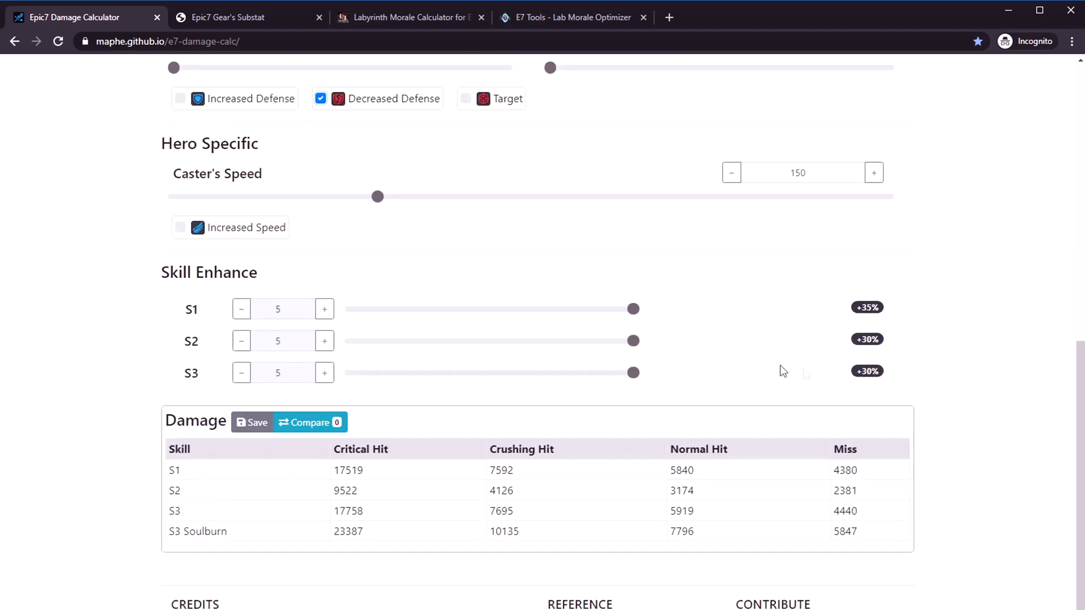
{"action": "scroll", "coordinate": [718, 559], "scroll_direction": "up", "scroll_amount": 1}
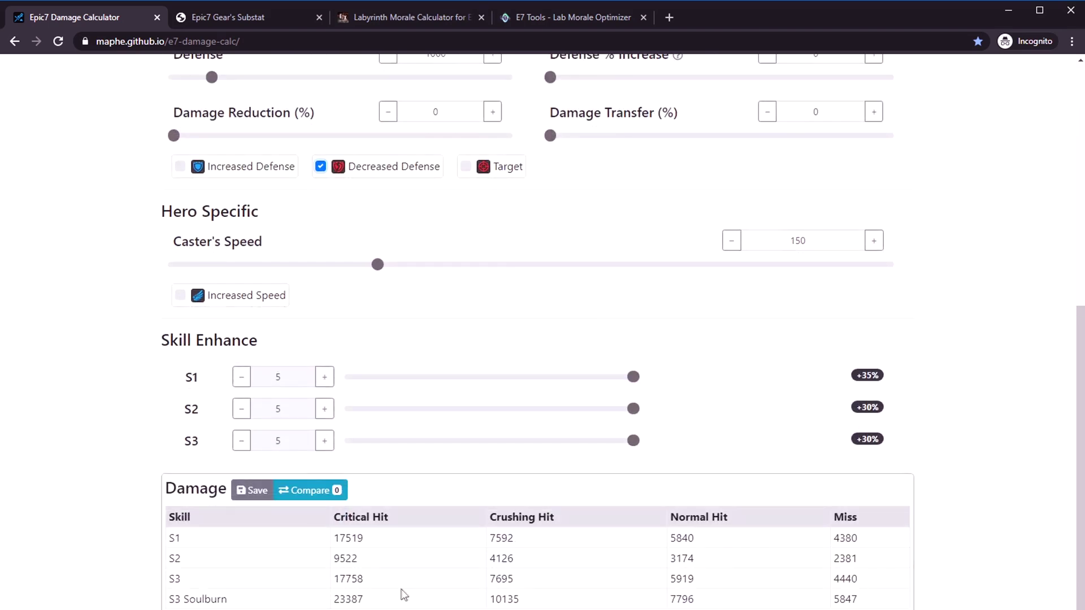
{"action": "scroll", "coordinate": [417, 571], "scroll_direction": "up", "scroll_amount": 3}
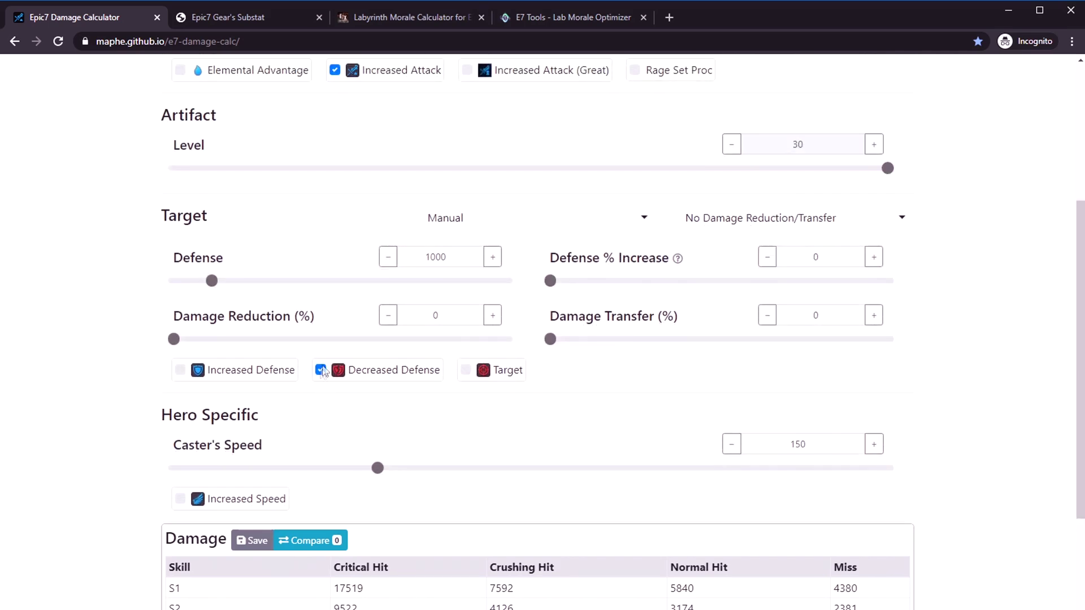
{"action": "left_click", "coordinate": [320, 371]}
{"action": "scroll", "coordinate": [350, 365], "scroll_direction": "up", "scroll_amount": 4}
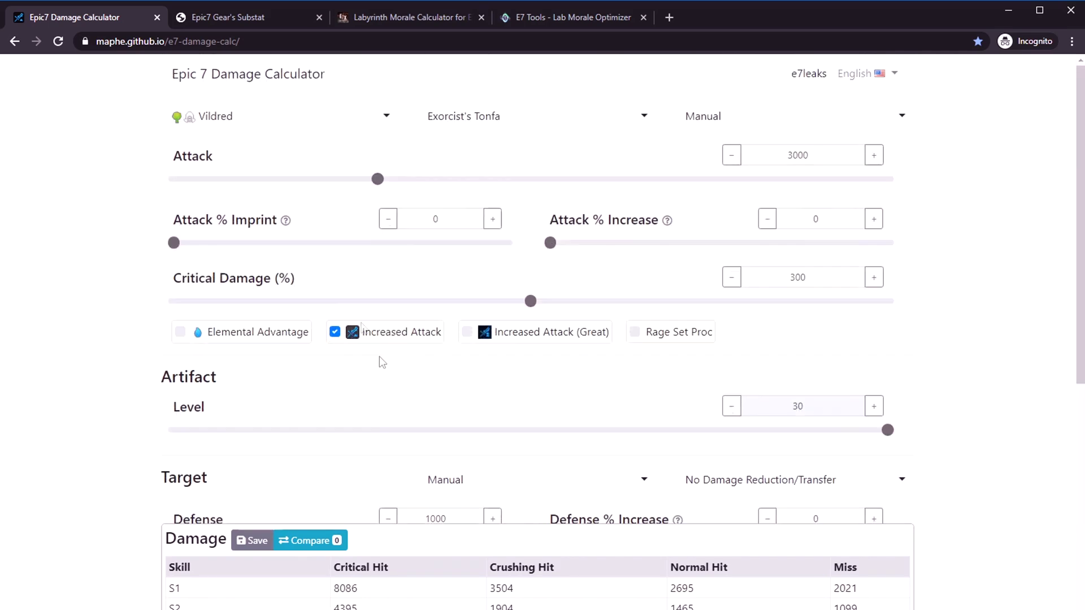
{"action": "left_click", "coordinate": [335, 331]}
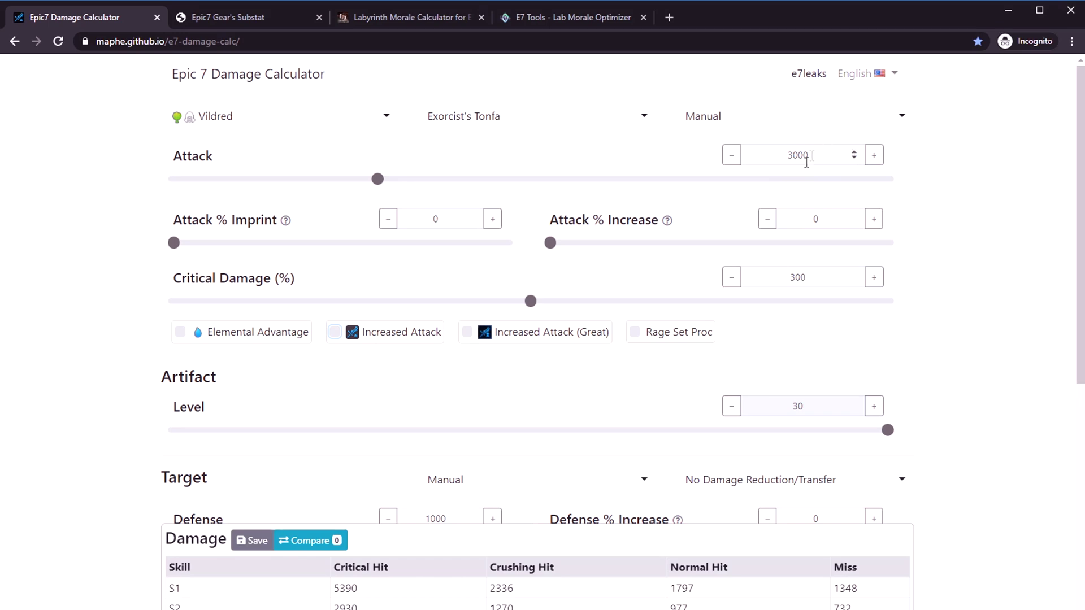
- Apply the Increased Attack (Great) buff plus Decreased Defense, bringing S1 crit to 20439
{"action": "scroll", "coordinate": [822, 307], "scroll_direction": "down", "scroll_amount": 8}
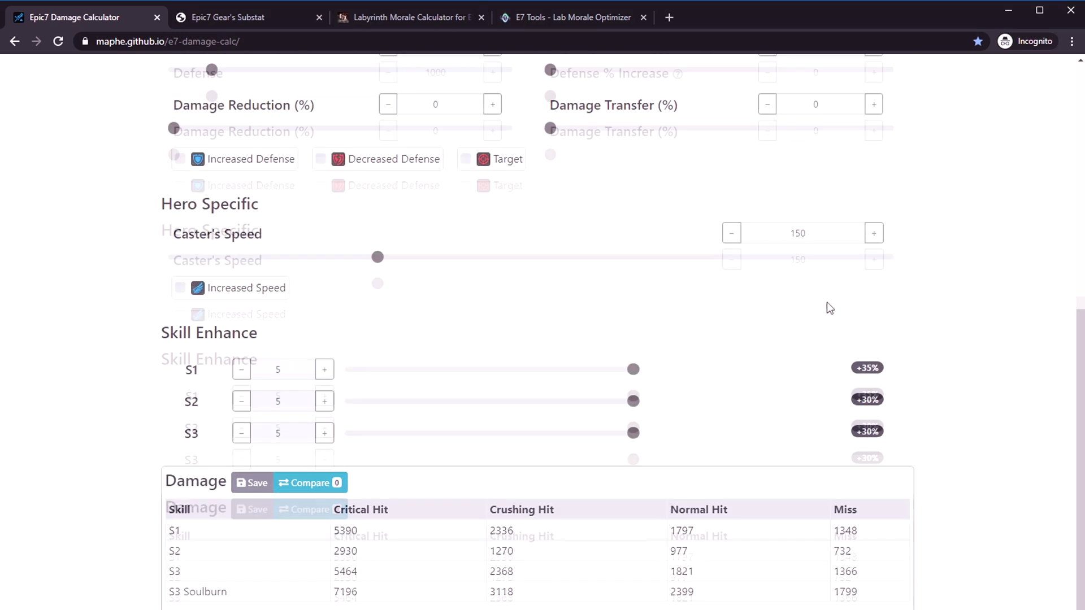
{"action": "scroll", "coordinate": [836, 314], "scroll_direction": "up", "scroll_amount": 4}
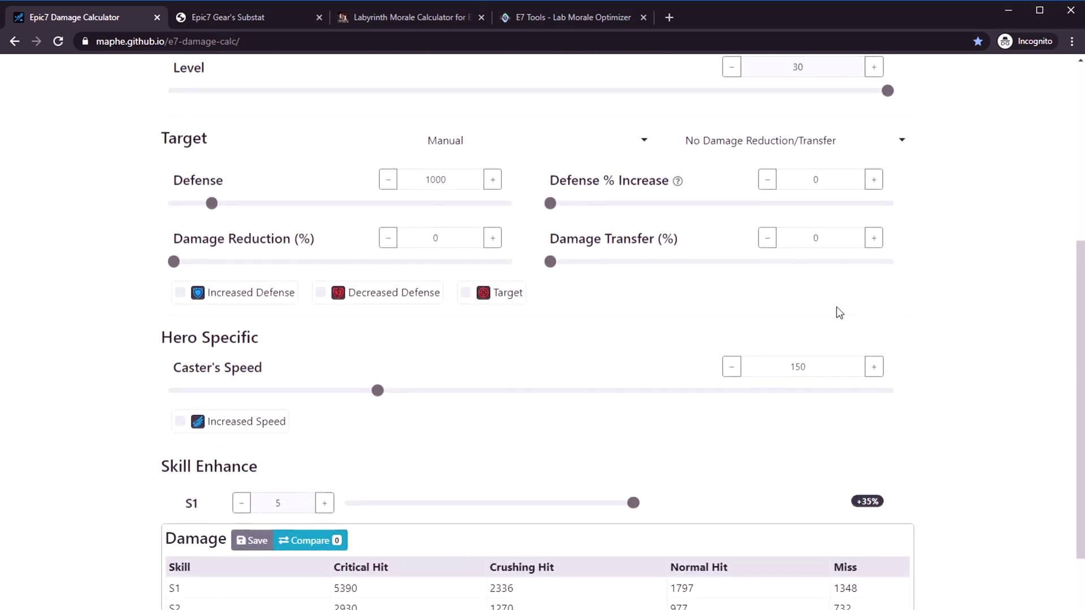
{"action": "scroll", "coordinate": [331, 382], "scroll_direction": "up", "scroll_amount": 4}
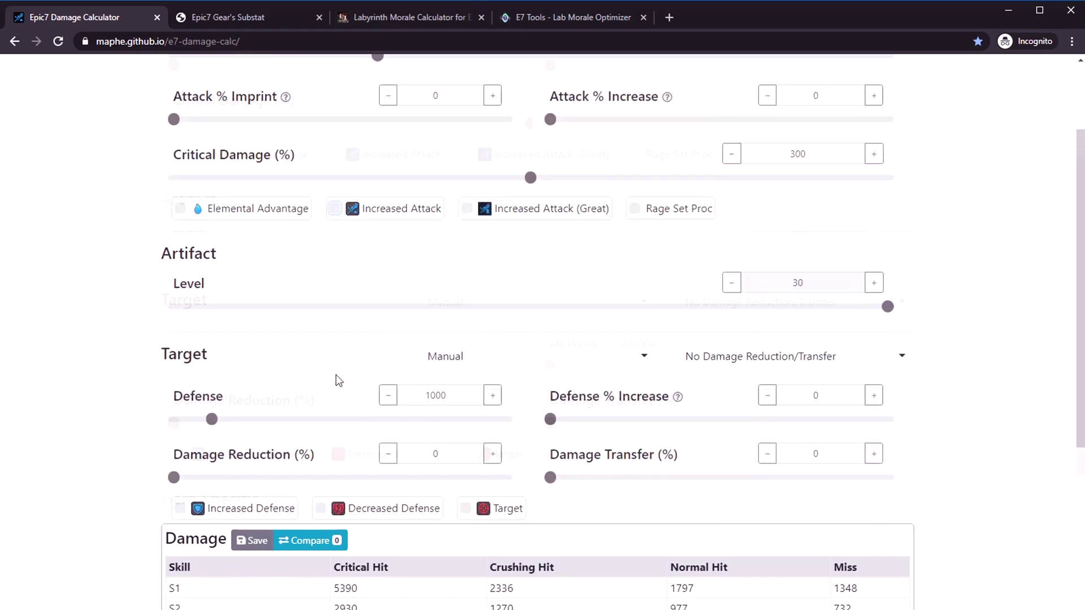
{"action": "left_click", "coordinate": [467, 264]}
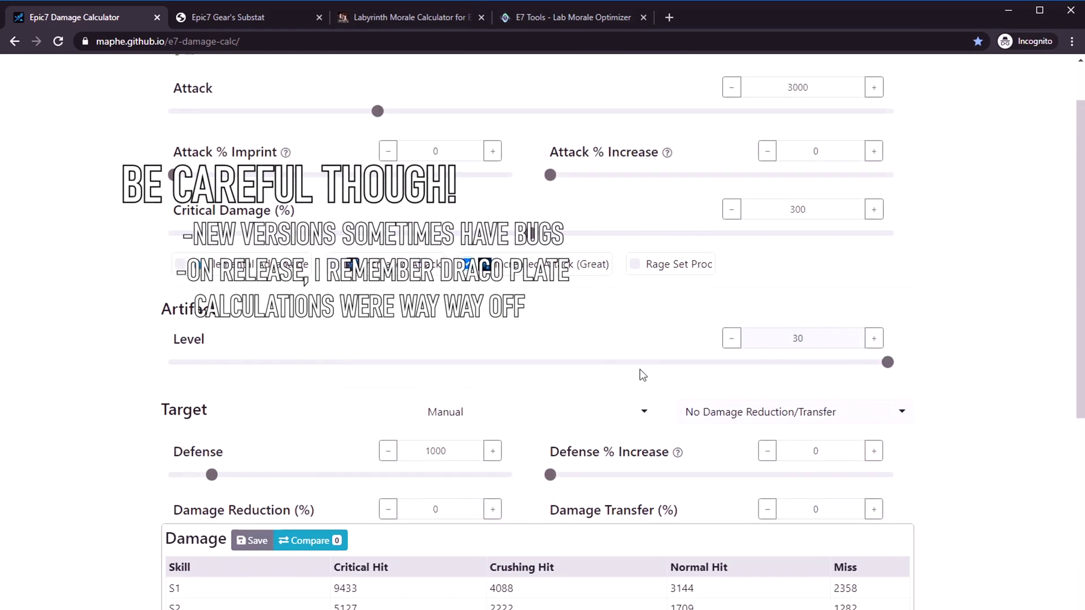
{"action": "scroll", "coordinate": [558, 356], "scroll_direction": "down", "scroll_amount": 5}
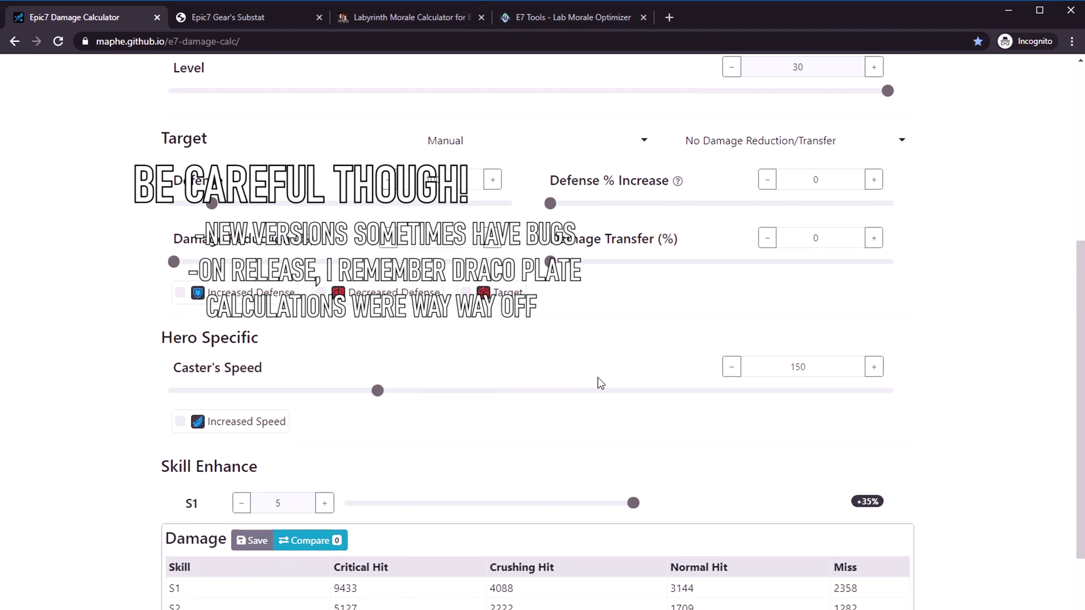
{"action": "scroll", "coordinate": [335, 521], "scroll_direction": "down", "scroll_amount": 1}
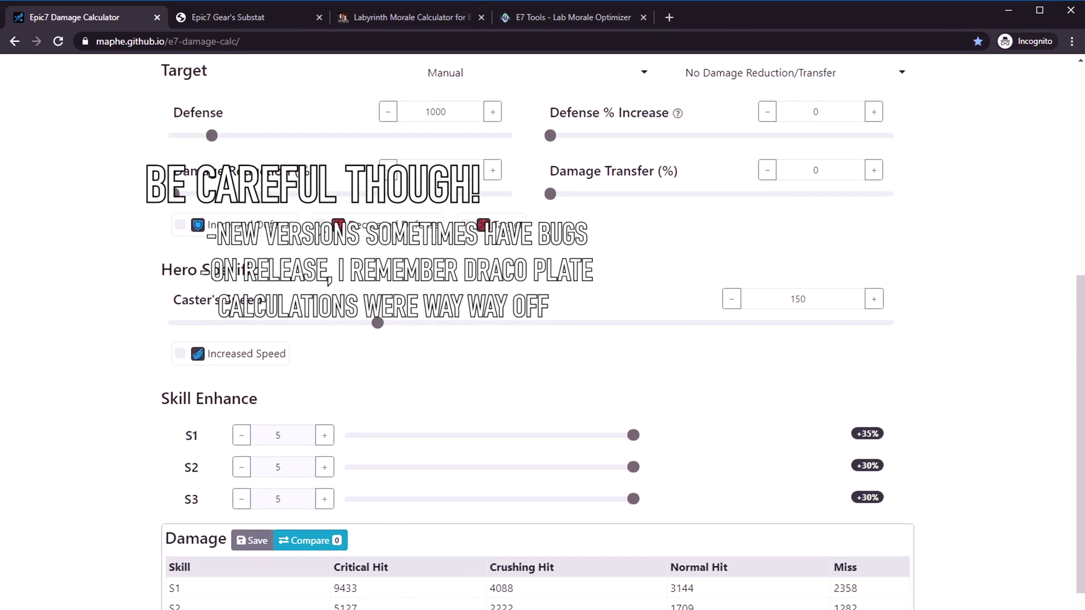
{"action": "left_click", "coordinate": [320, 224]}
{"action": "scroll", "coordinate": [440, 390], "scroll_direction": "up", "scroll_amount": 1}
{"action": "scroll", "coordinate": [442, 393], "scroll_direction": "up", "scroll_amount": 4}
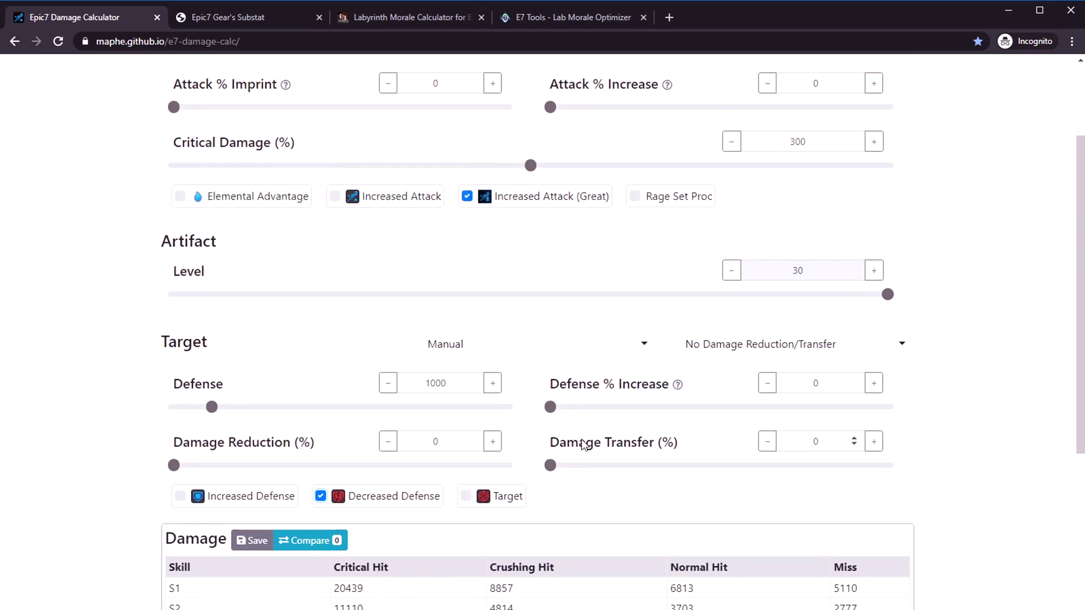
{"action": "scroll", "coordinate": [584, 445], "scroll_direction": "up", "scroll_amount": 3}
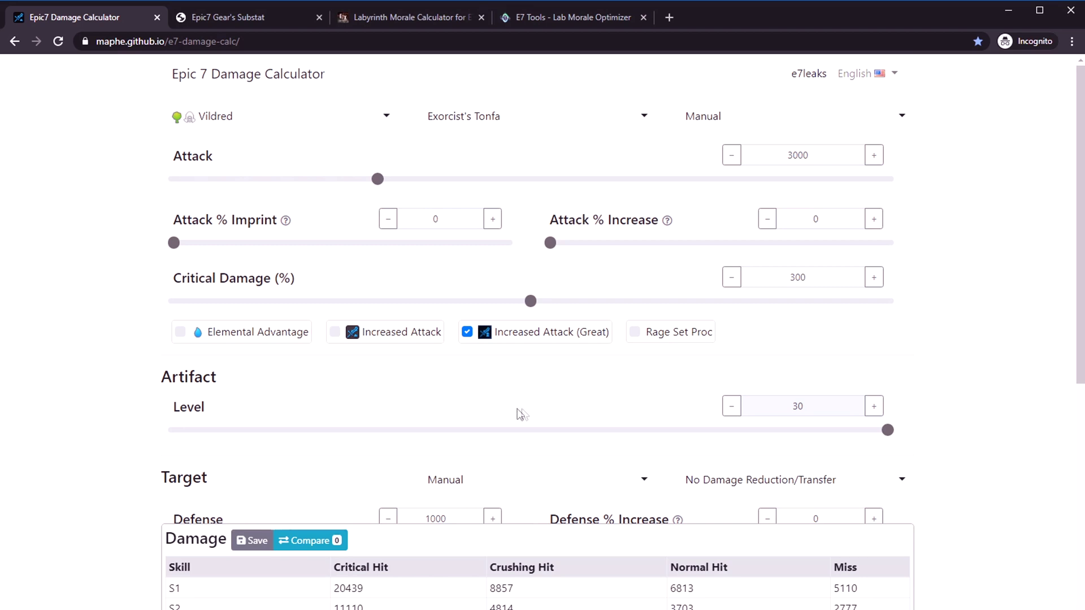
{"action": "left_click", "coordinate": [280, 21]}
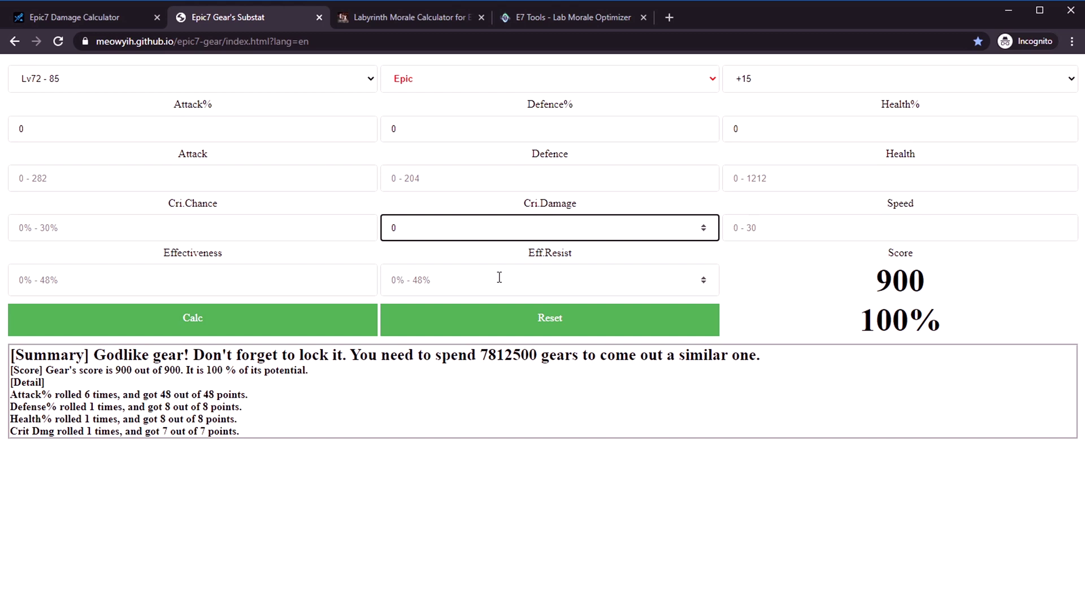
- Set the gear's enhancement level to +0+1+2
{"action": "left_click", "coordinate": [644, 71]}
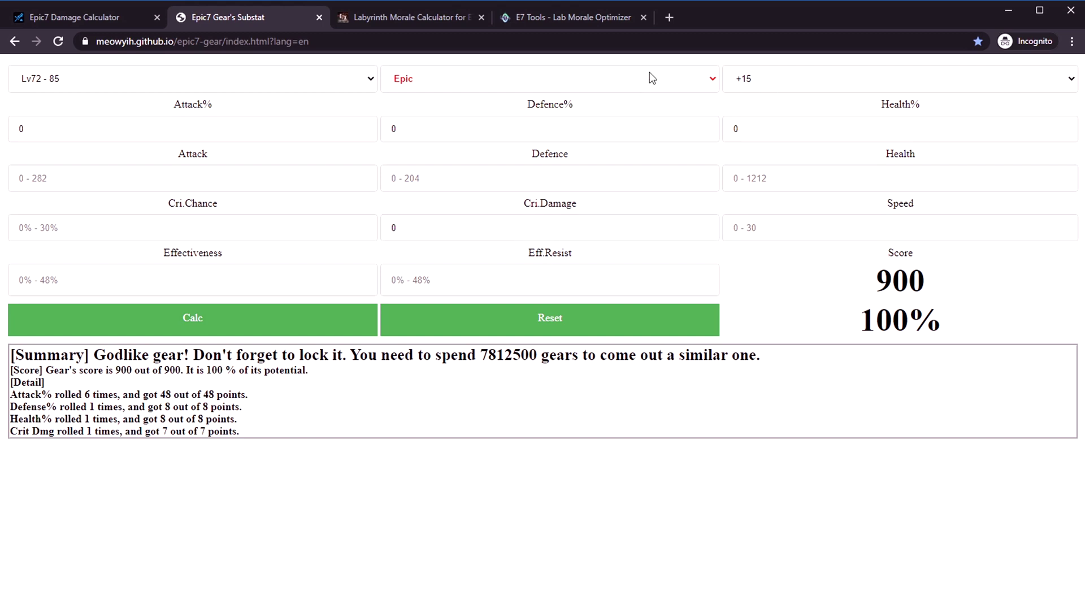
{"action": "left_click", "coordinate": [758, 69]}
{"action": "left_click", "coordinate": [762, 77]}
{"action": "left_click", "coordinate": [768, 100]}
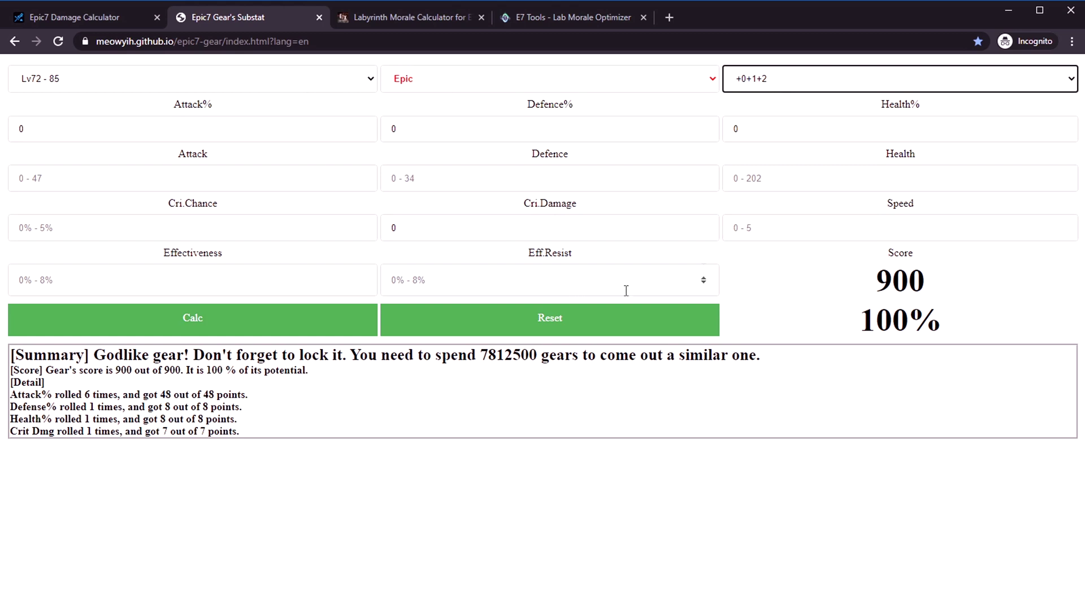
- Highlight the 900 score and the 100% rating
{"action": "left_click_drag", "start_coordinate": [858, 279], "coordinate": [947, 286]}
{"action": "left_click_drag", "start_coordinate": [856, 321], "coordinate": [948, 322]}
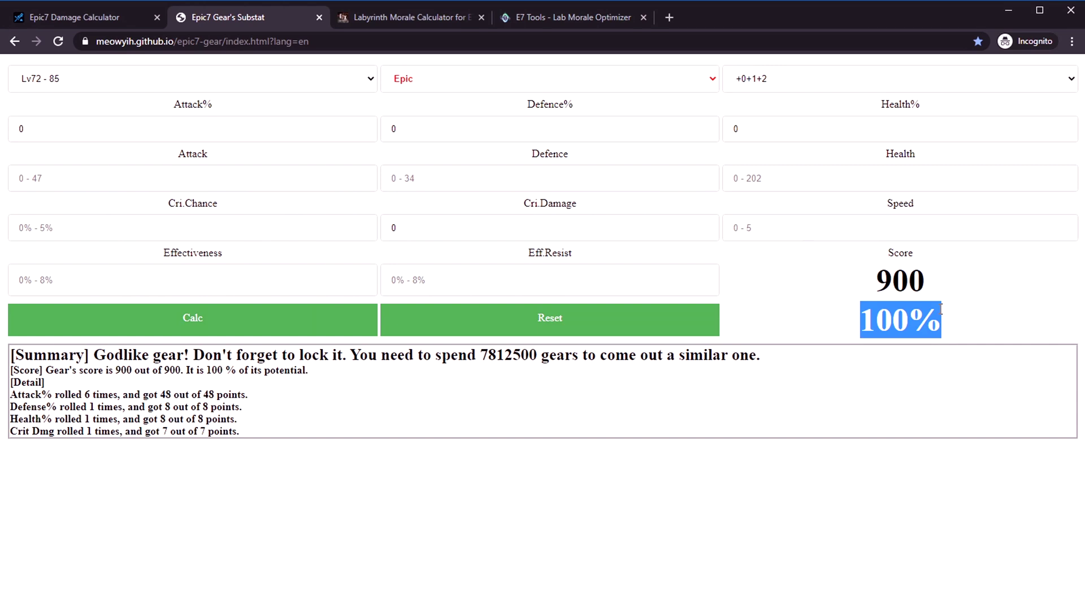
{"action": "left_click_drag", "start_coordinate": [966, 317], "coordinate": [853, 318]}
- Set the gear's enhancement level back to +15
{"action": "left_click", "coordinate": [778, 167]}
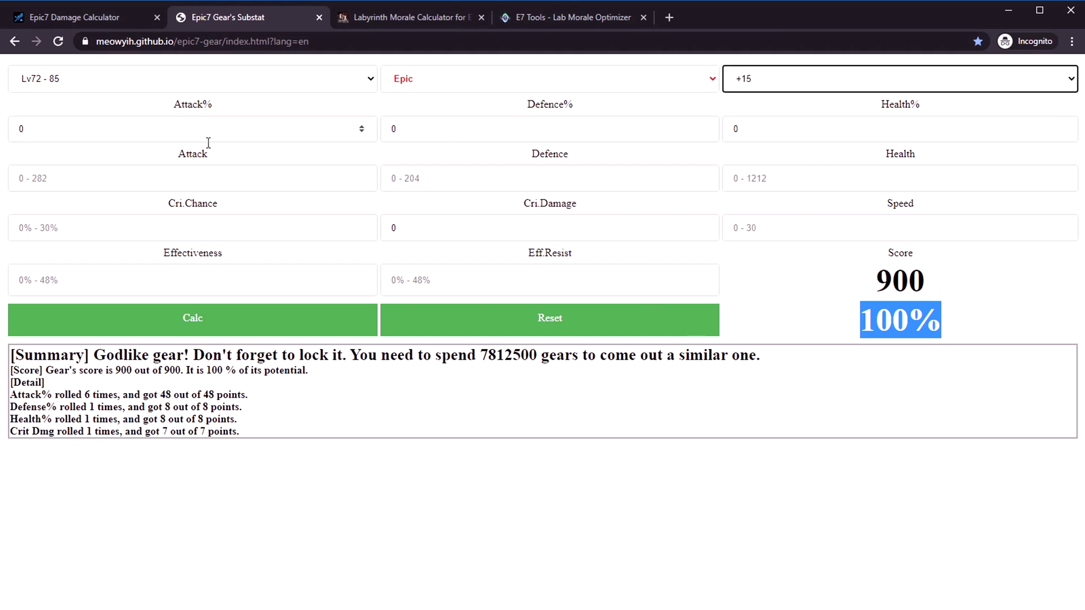
{"action": "left_click", "coordinate": [177, 134]}
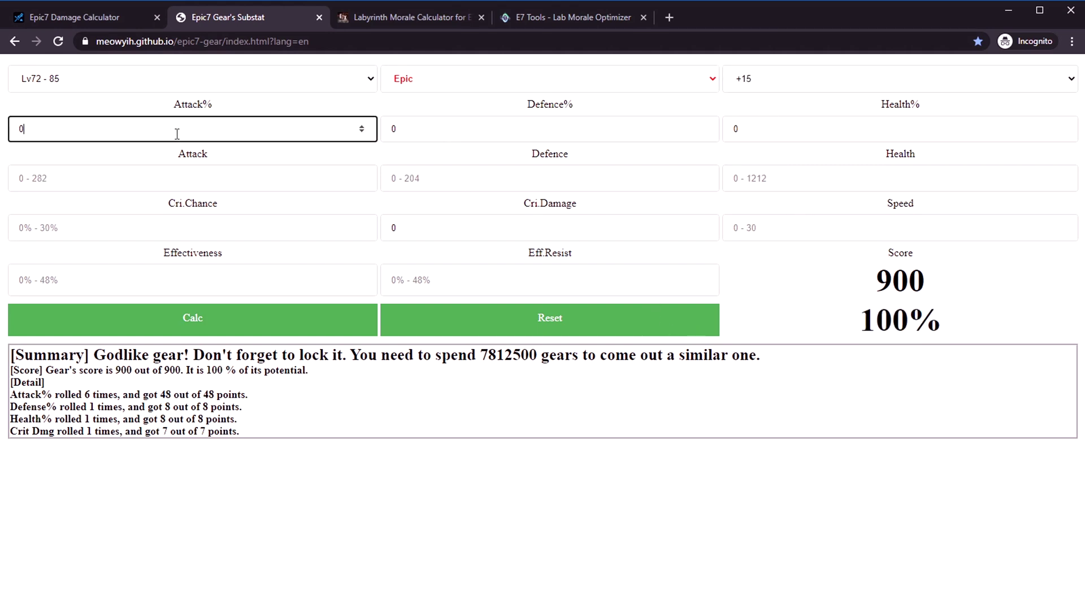
{"action": "left_click", "coordinate": [170, 187]}
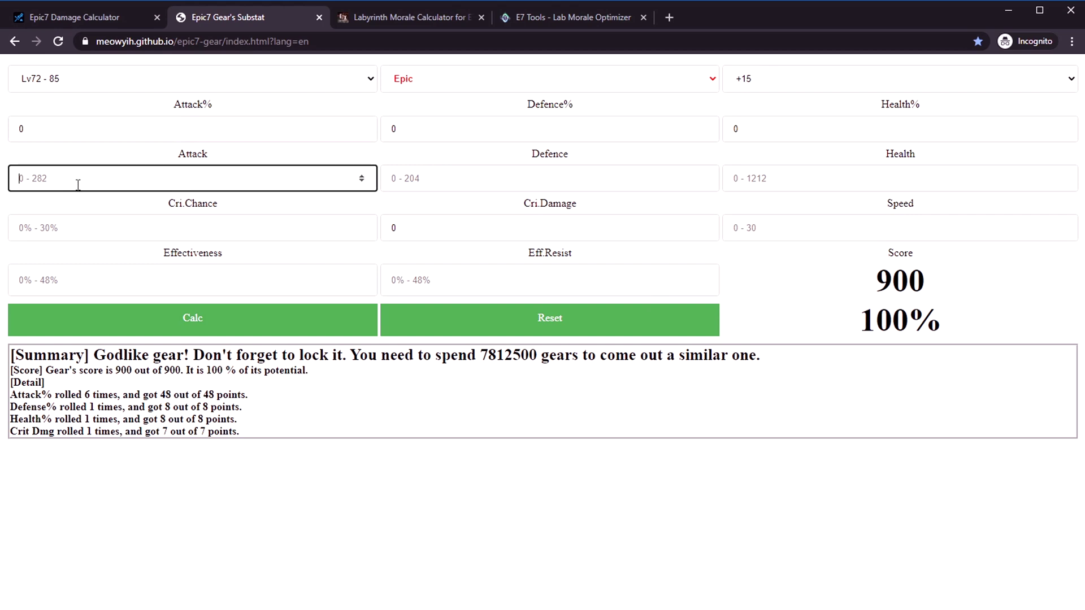
{"action": "left_click", "coordinate": [527, 183]}
{"action": "left_click", "coordinate": [199, 181]}
- Enter 8 for Attack%, Defence% and Health% and 30 crit chance, then calculate
{"action": "left_click", "coordinate": [287, 132]}
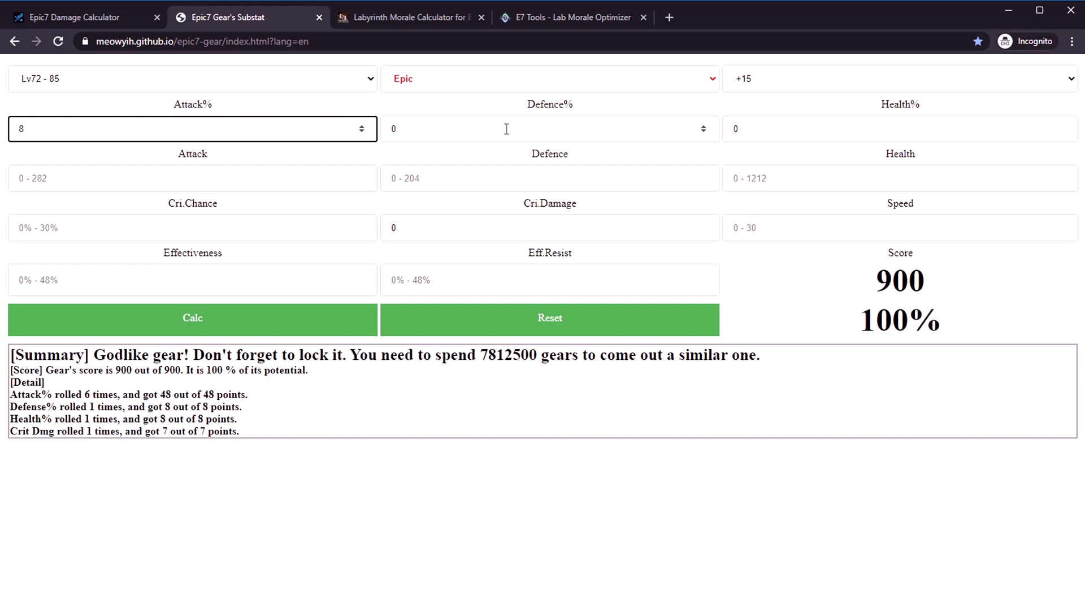
{"action": "key", "text": "Tab"}
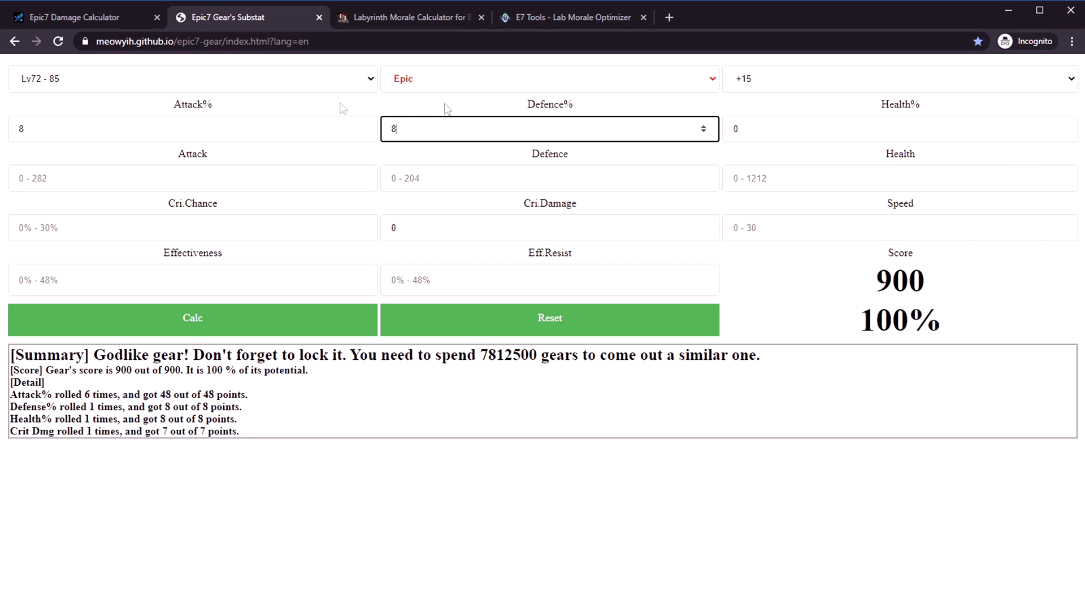
{"action": "key", "text": "Tab"}
{"action": "type", "text": "8"}
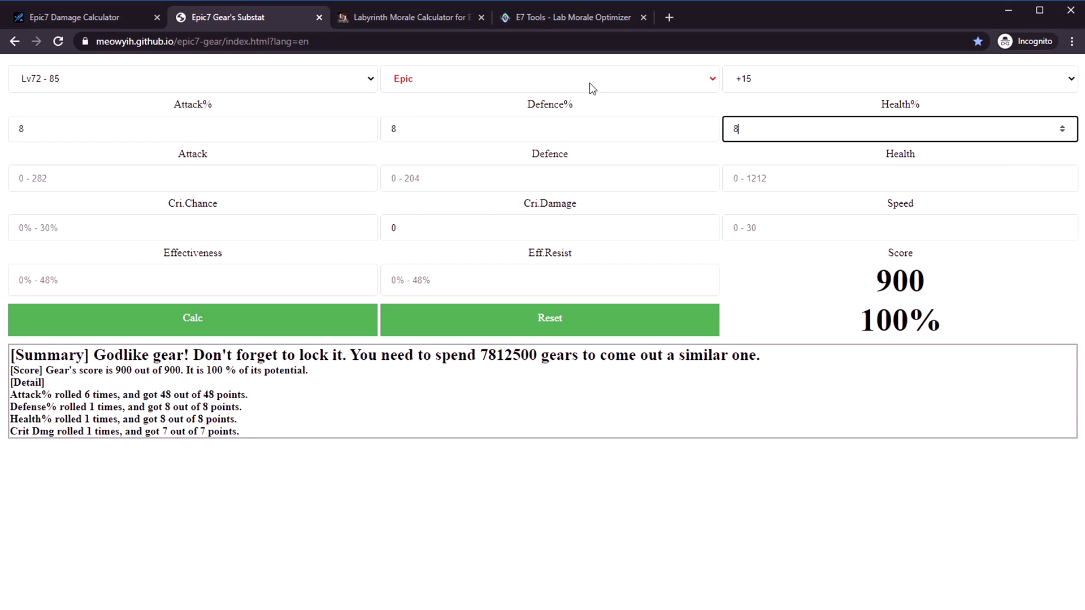
{"action": "left_click", "coordinate": [139, 225]}
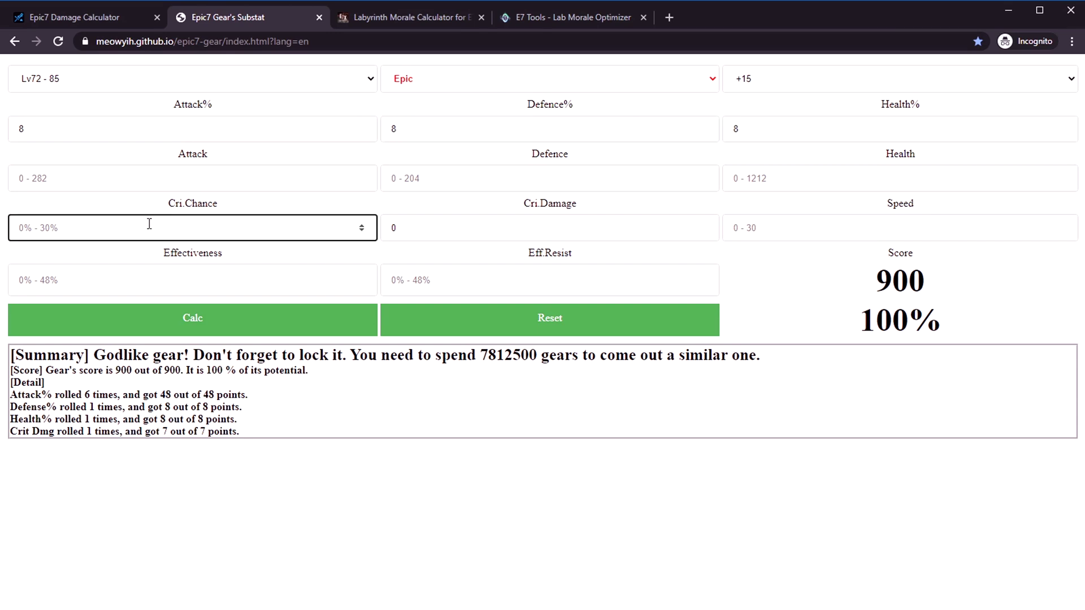
{"action": "type", "text": "30"}
{"action": "left_click", "coordinate": [299, 328]}
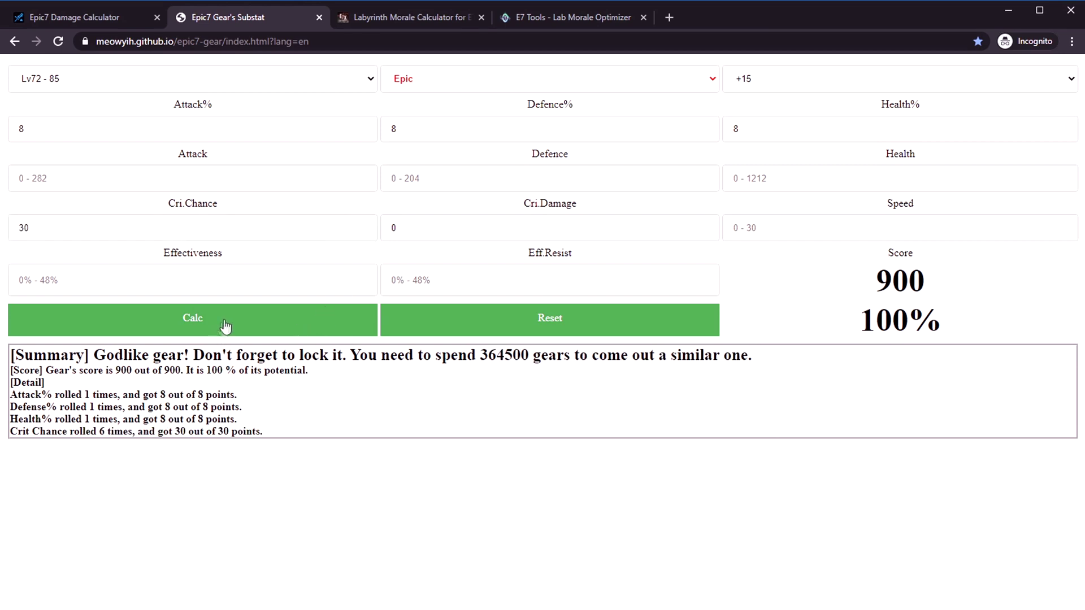
- Highlight the Godlike verdict and the 364500 gears estimate
{"action": "left_click_drag", "start_coordinate": [89, 354], "coordinate": [796, 366]}
{"action": "left_click", "coordinate": [787, 368]}
{"action": "left_click_drag", "start_coordinate": [467, 355], "coordinate": [535, 356]}
{"action": "left_click", "coordinate": [531, 365]}
{"action": "left_click_drag", "start_coordinate": [87, 395], "coordinate": [130, 432]}
{"action": "left_click", "coordinate": [130, 432]}
{"action": "left_click_drag", "start_coordinate": [292, 433], "coordinate": [1, 402]}
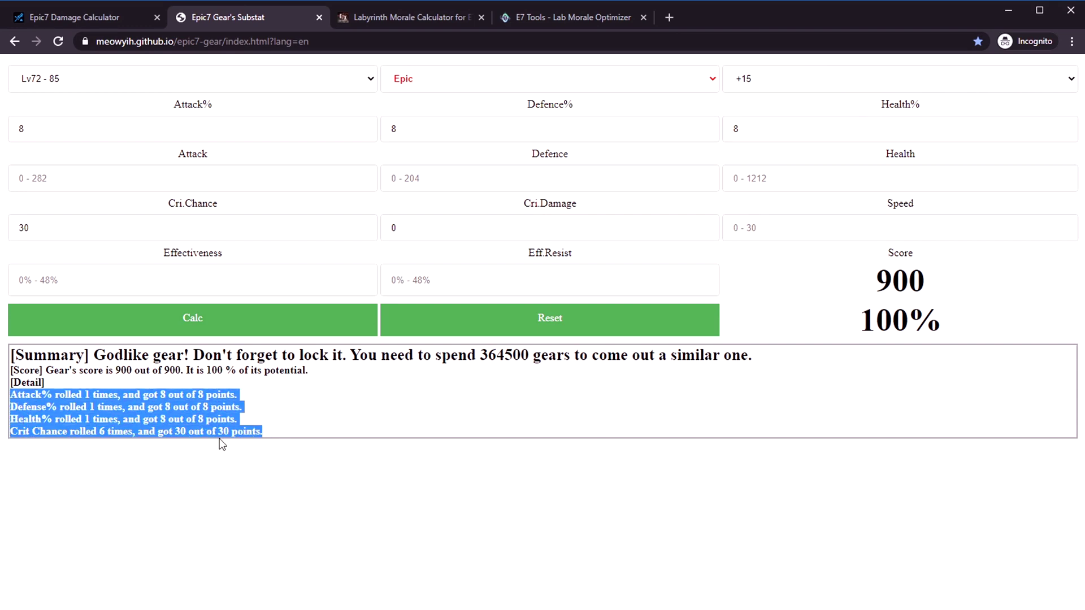
{"action": "left_click", "coordinate": [88, 394]}
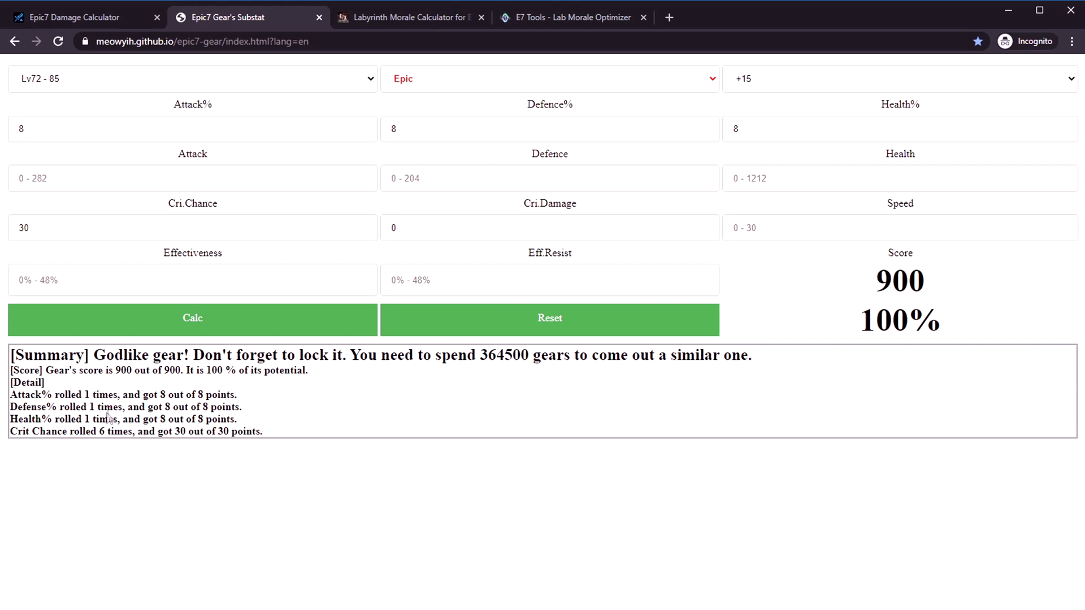
{"action": "left_click", "coordinate": [541, 83]}
{"action": "left_click", "coordinate": [495, 135]}
{"action": "left_click", "coordinate": [280, 321]}
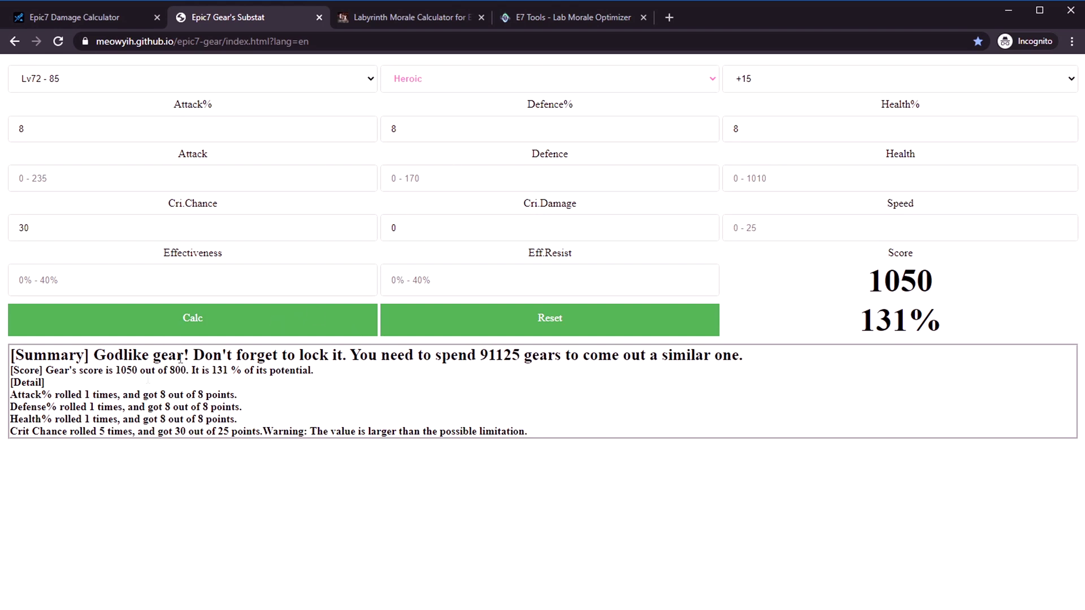
{"action": "left_click", "coordinate": [479, 87]}
{"action": "left_click", "coordinate": [434, 136]}
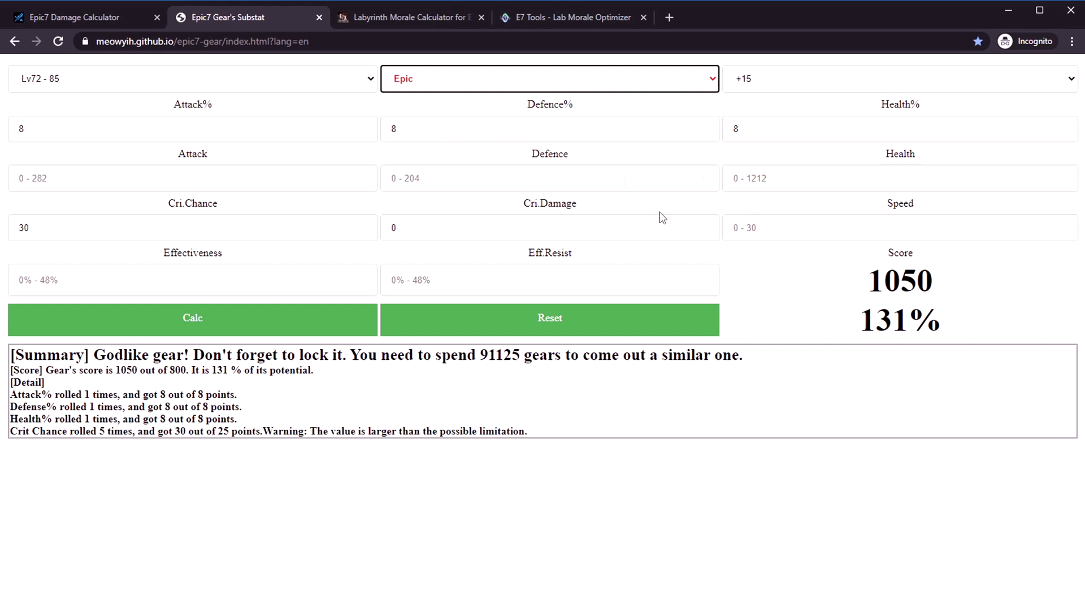
{"action": "left_click", "coordinate": [279, 317]}
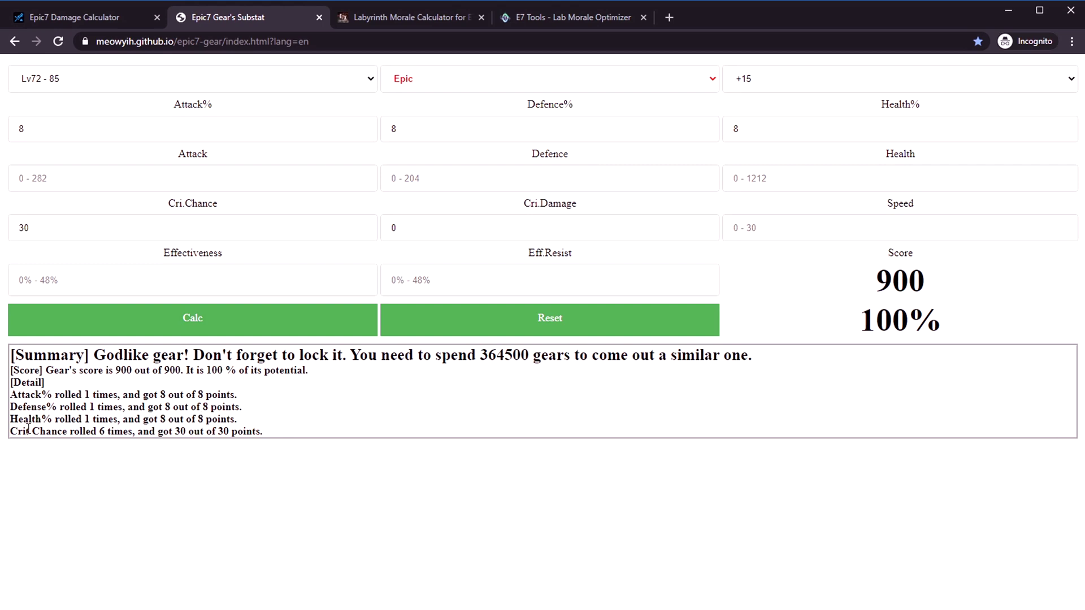
- Inspect the crit chance roll detail line in the results
{"action": "double_click", "coordinate": [70, 232]}
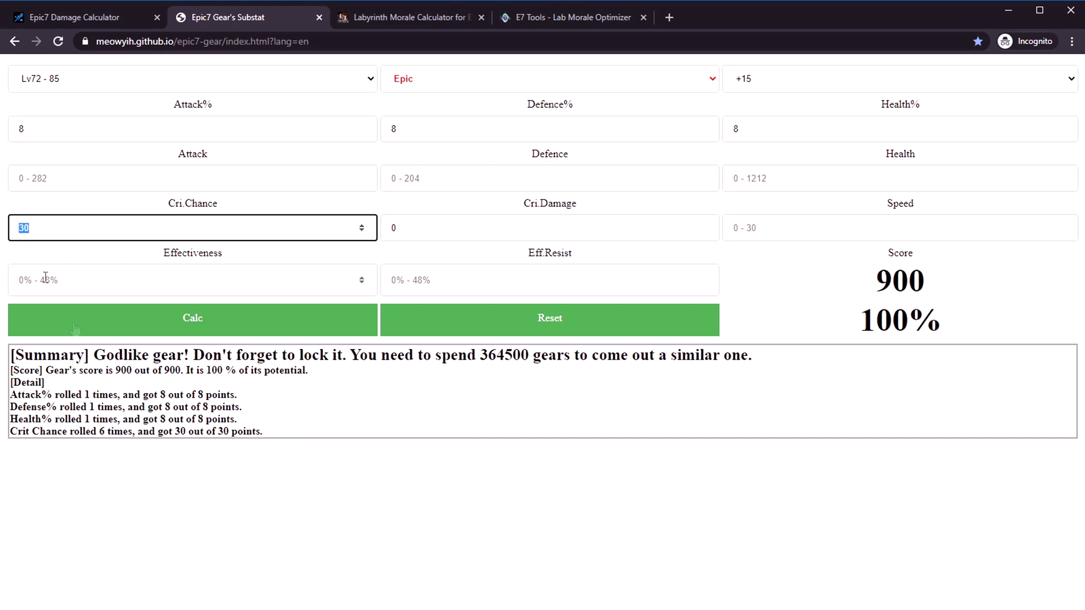
{"action": "left_click", "coordinate": [269, 438]}
{"action": "left_click_drag", "start_coordinate": [22, 431], "coordinate": [105, 433]}
{"action": "left_click", "coordinate": [271, 436]}
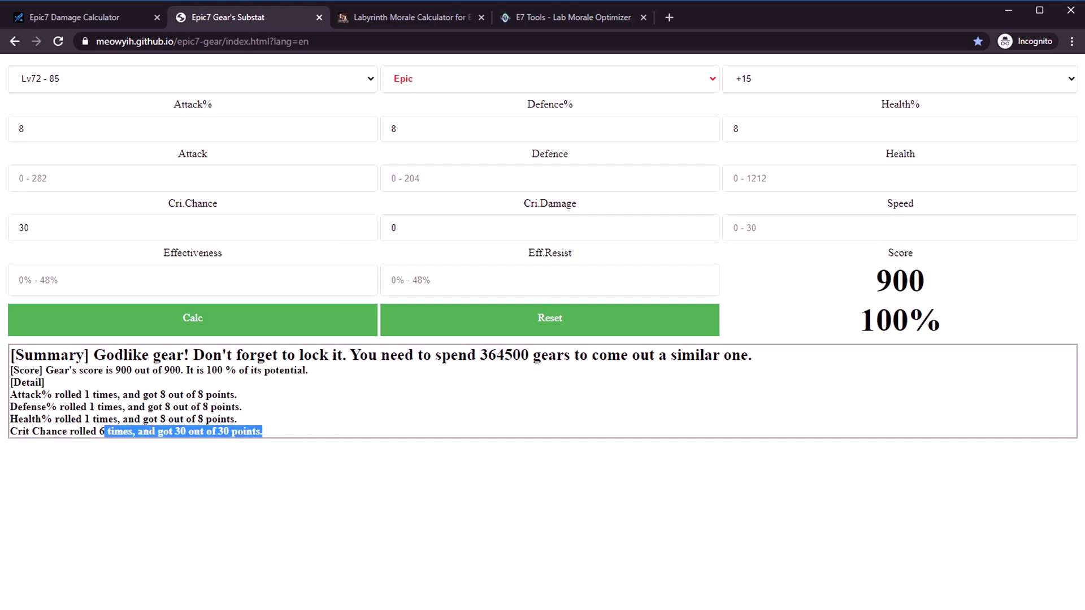
{"action": "left_click", "coordinate": [339, 440]}
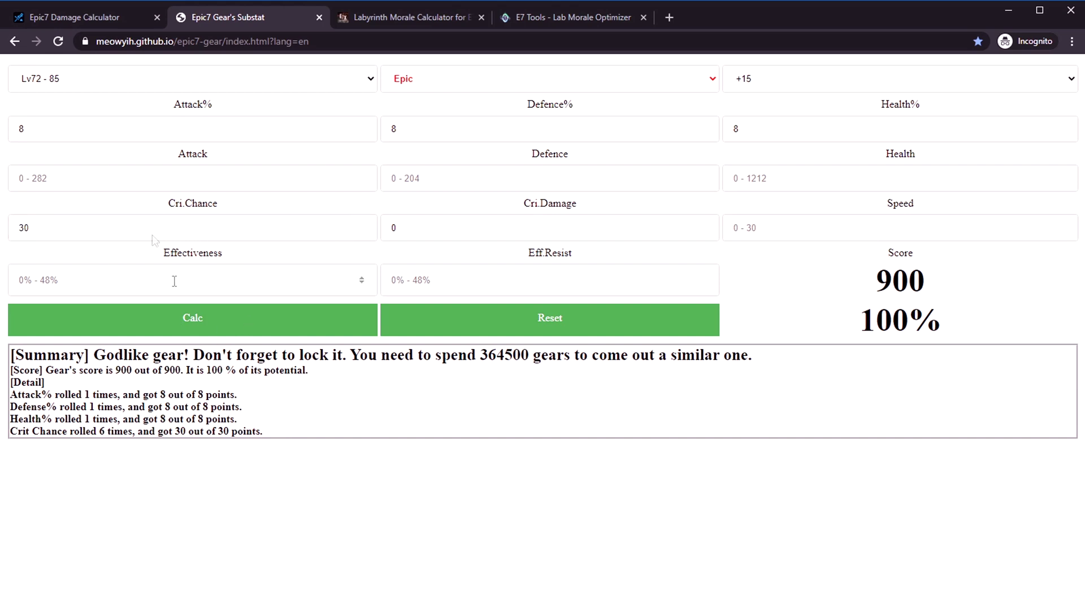
- Enter 6, 6, 7 for Attack%, Defence%, Health% and 21 crit chance, scoring 36%
{"action": "left_click", "coordinate": [107, 135]}
{"action": "key", "text": "ctrl+a"}
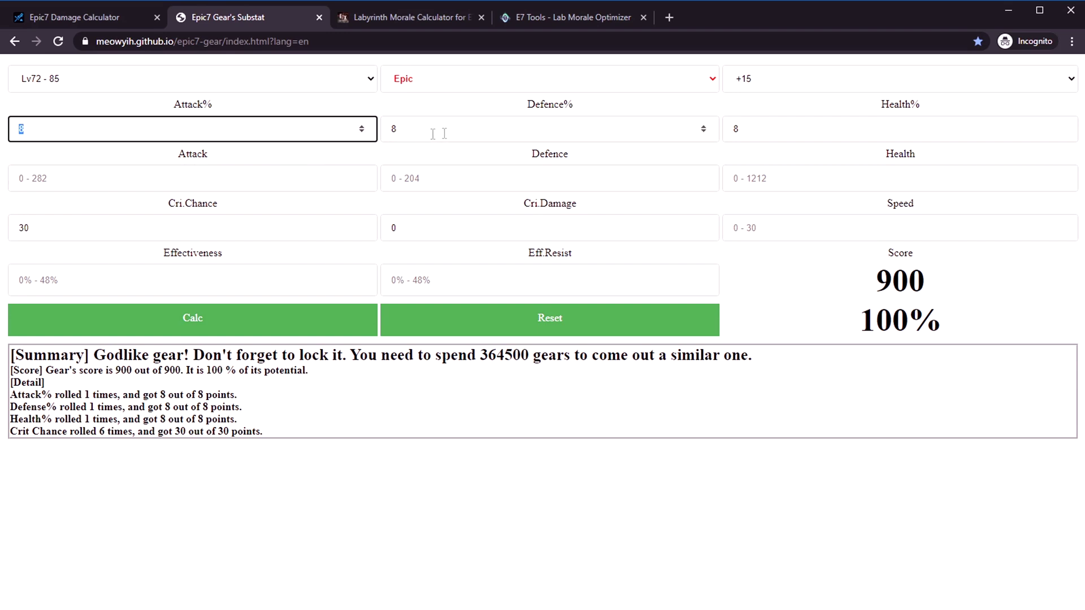
{"action": "key", "text": "Tab"}
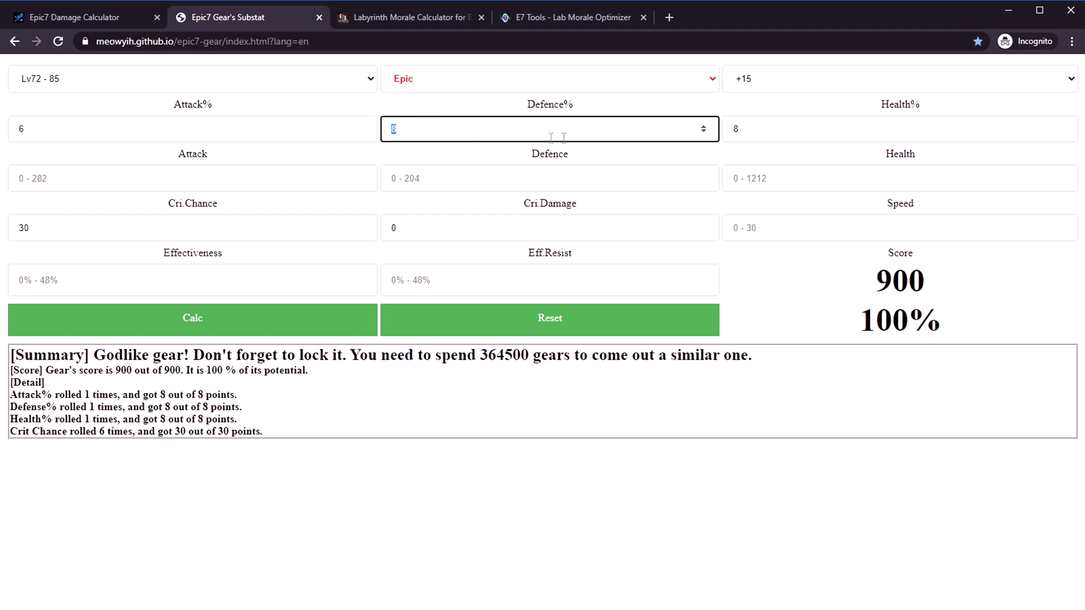
{"action": "type", "text": "6"}
{"action": "key", "text": "Tab"}
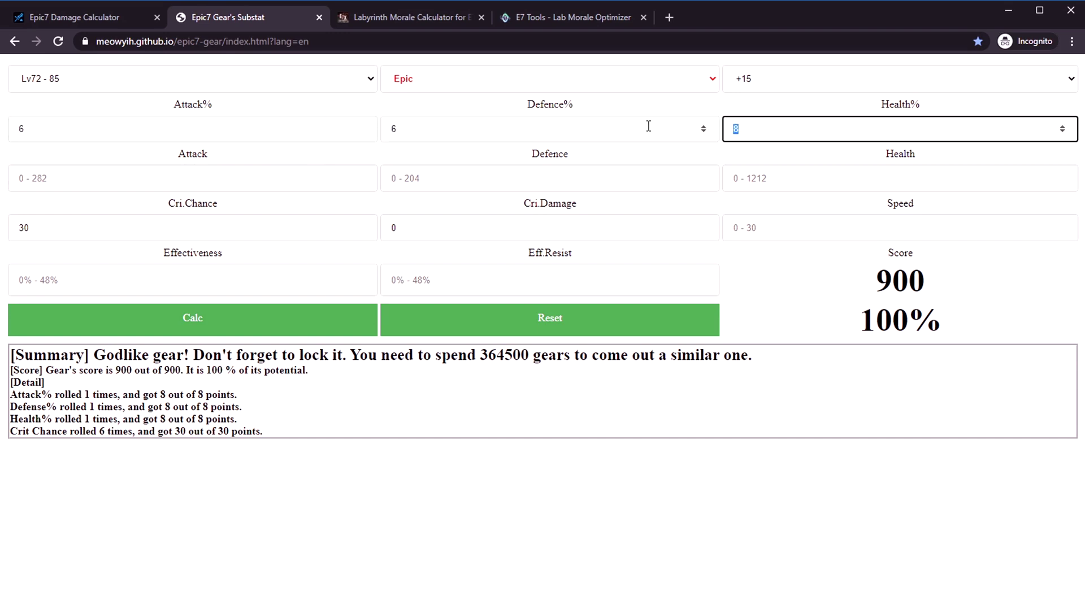
{"action": "double_click", "coordinate": [61, 227]}
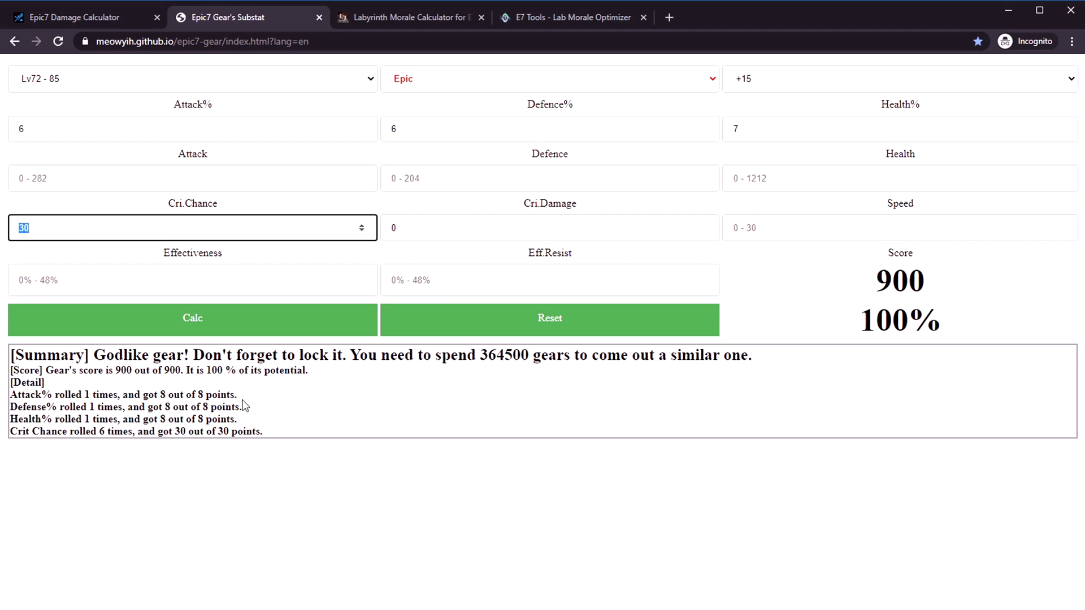
{"action": "type", "text": "21"}
{"action": "left_click", "coordinate": [260, 332]}
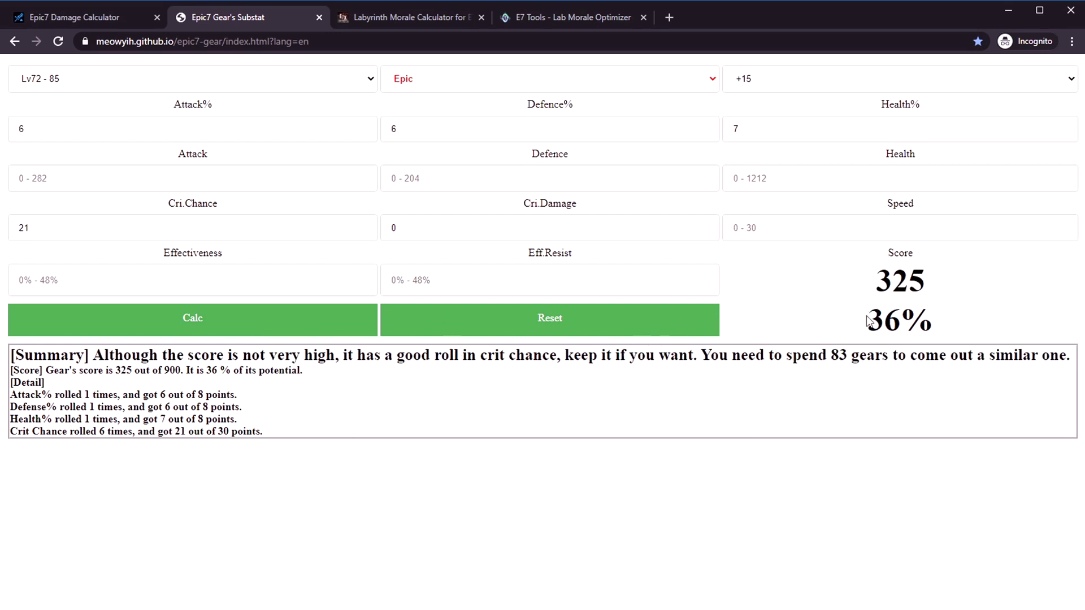
{"action": "left_click_drag", "start_coordinate": [863, 322], "coordinate": [981, 322]}
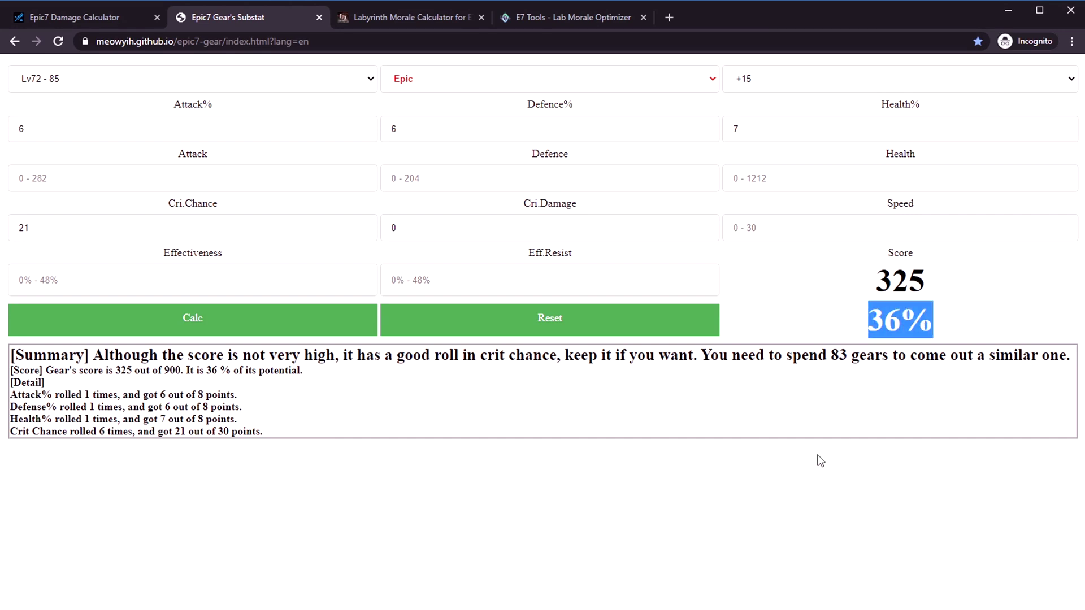
{"action": "left_click", "coordinate": [764, 416]}
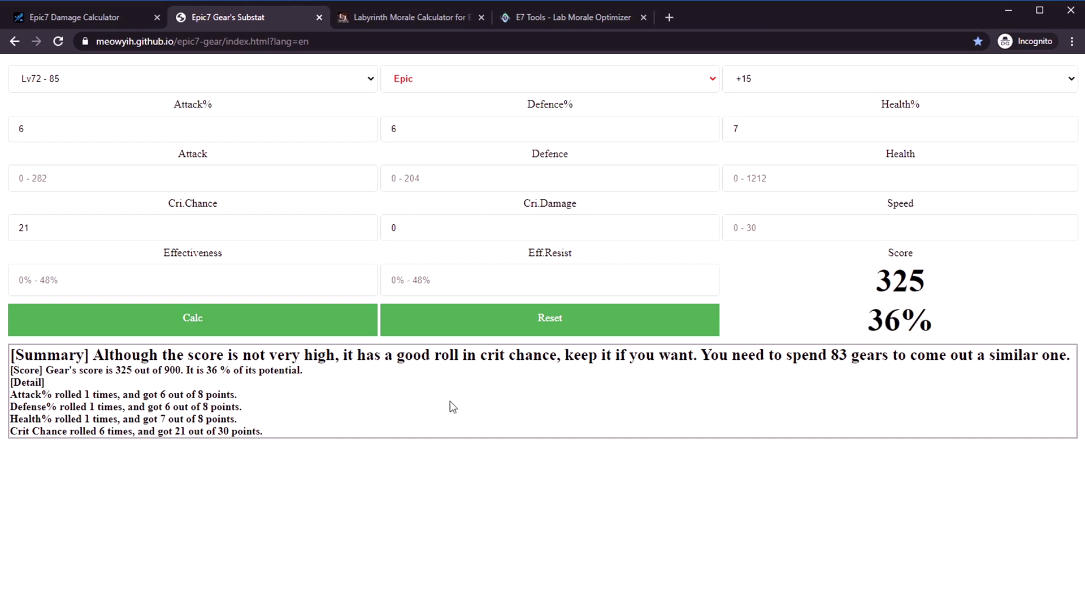
{"action": "left_click_drag", "start_coordinate": [228, 355], "coordinate": [639, 355]}
{"action": "left_click", "coordinate": [695, 373]}
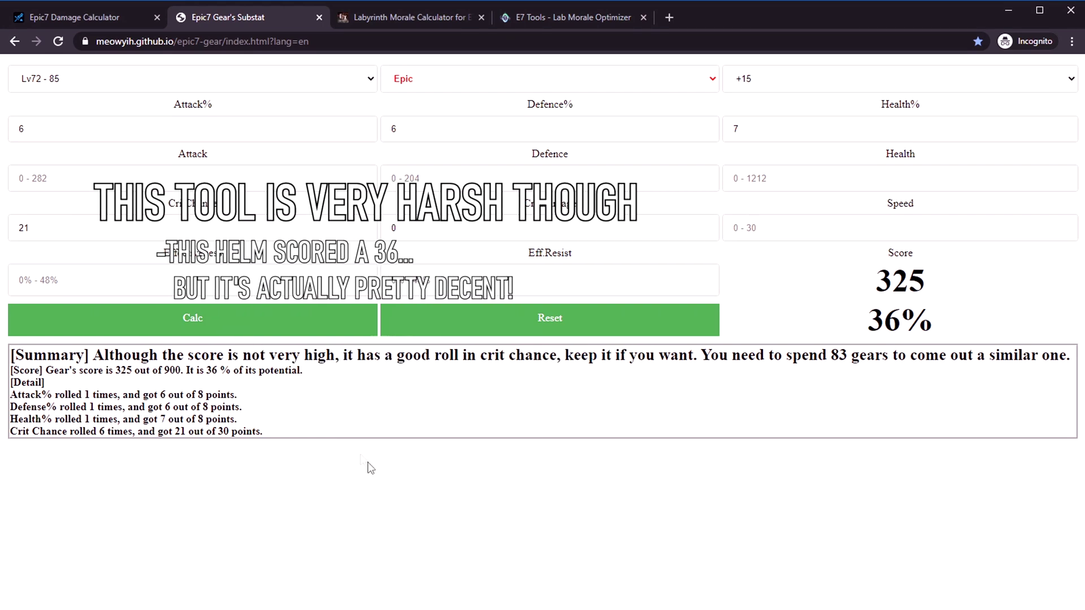
{"action": "left_click_drag", "start_coordinate": [54, 395], "coordinate": [298, 397]}
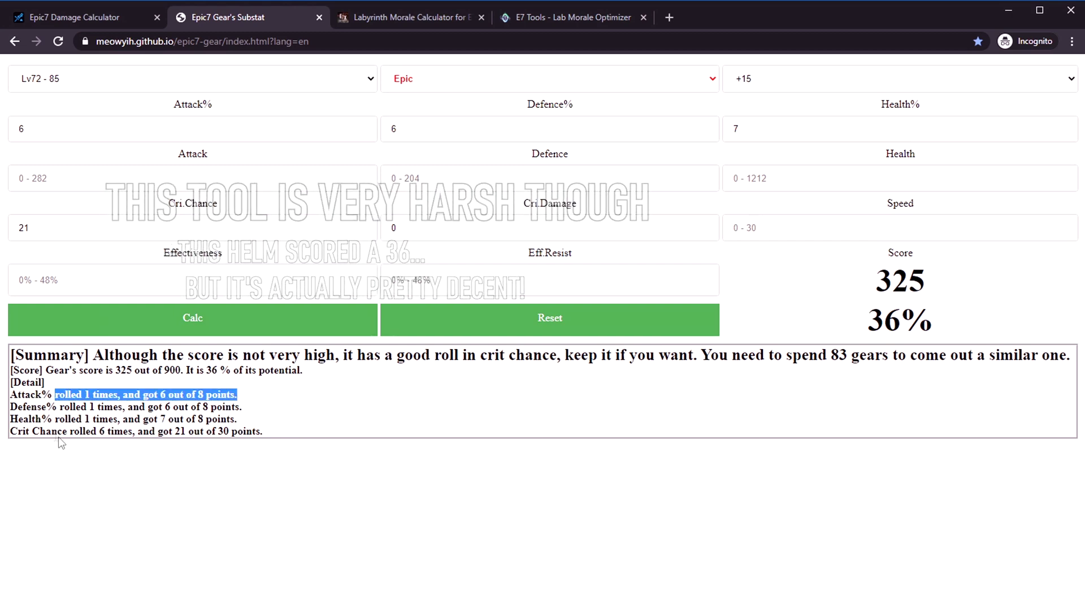
{"action": "left_click_drag", "start_coordinate": [139, 418], "coordinate": [56, 432]}
{"action": "mouse_move", "coordinate": [93, 394]}
{"action": "left_mouse_down"}
{"action": "mouse_move", "coordinate": [297, 386]}
{"action": "mouse_move", "coordinate": [288, 394]}
{"action": "left_mouse_up"}
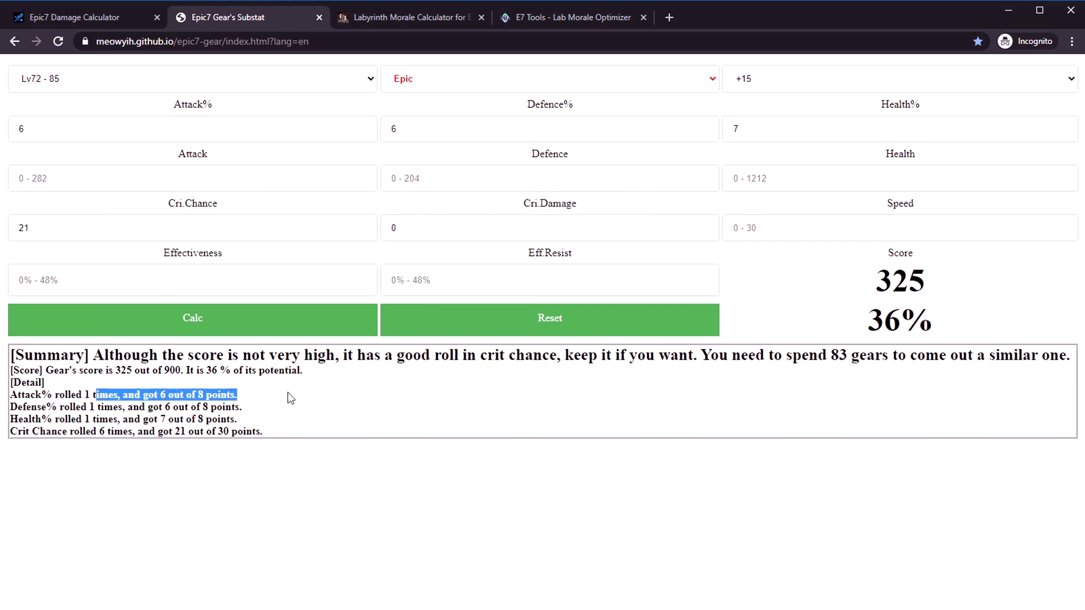
{"action": "left_click_drag", "start_coordinate": [77, 406], "coordinate": [304, 412]}
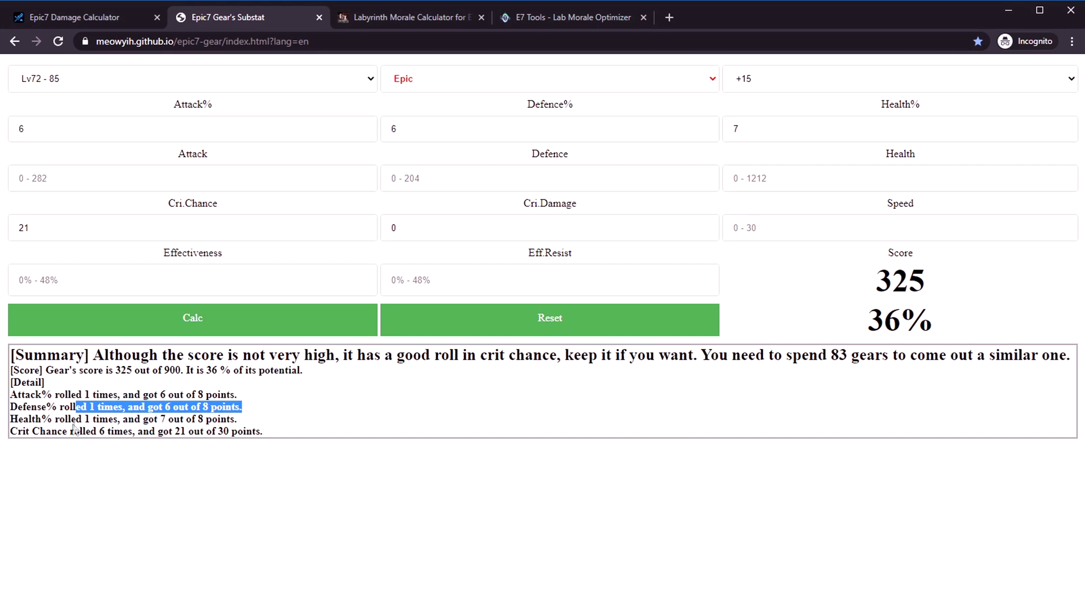
{"action": "left_click_drag", "start_coordinate": [72, 421], "coordinate": [281, 425]}
{"action": "left_click", "coordinate": [283, 436]}
{"action": "left_click_drag", "start_coordinate": [85, 432], "coordinate": [324, 429]}
{"action": "left_click", "coordinate": [275, 436]}
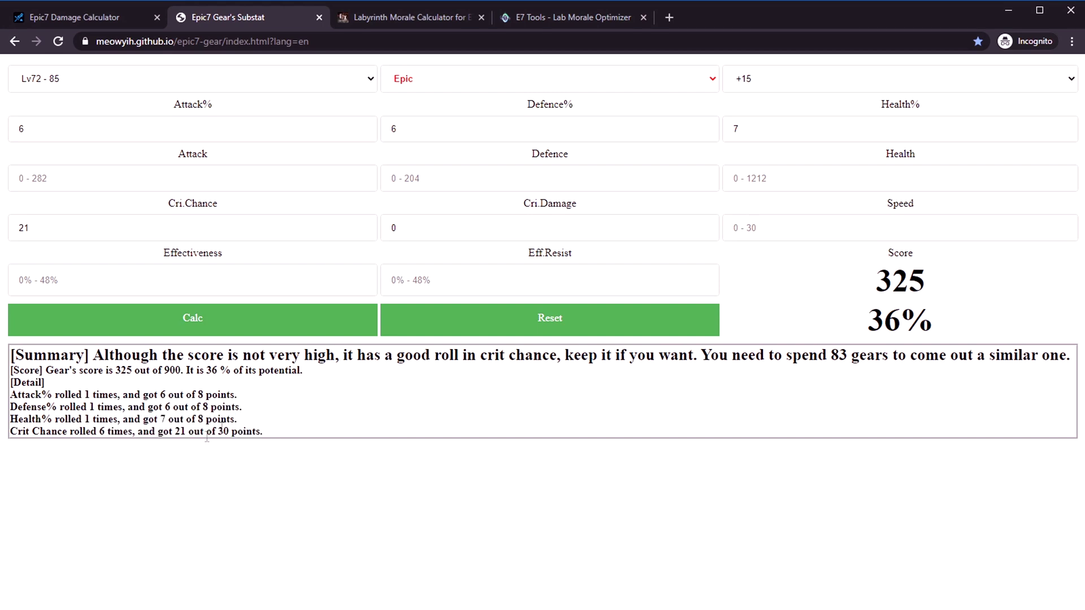
- Recalculate with Cri.Chance 25 then 27, and highlight the 69% score and substat details
{"action": "left_click", "coordinate": [47, 234]}
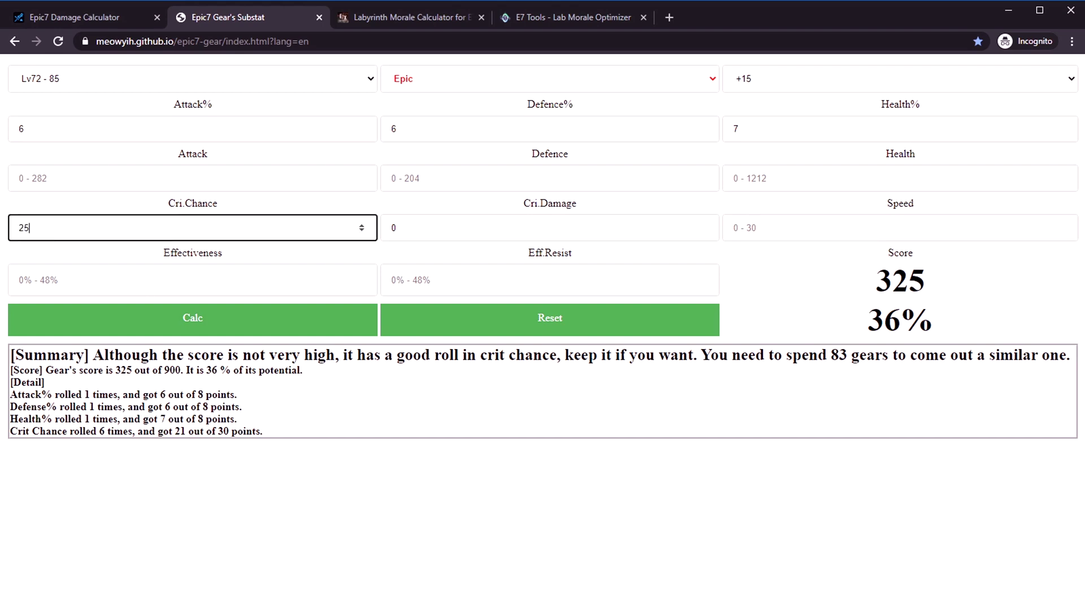
{"action": "left_click", "coordinate": [259, 323]}
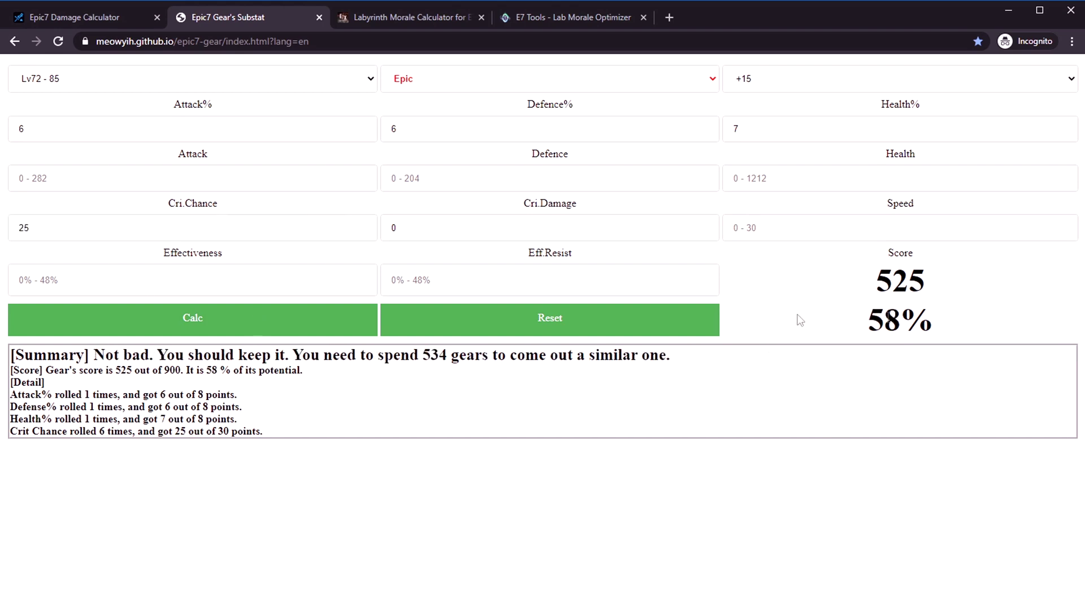
{"action": "double_click", "coordinate": [60, 226]}
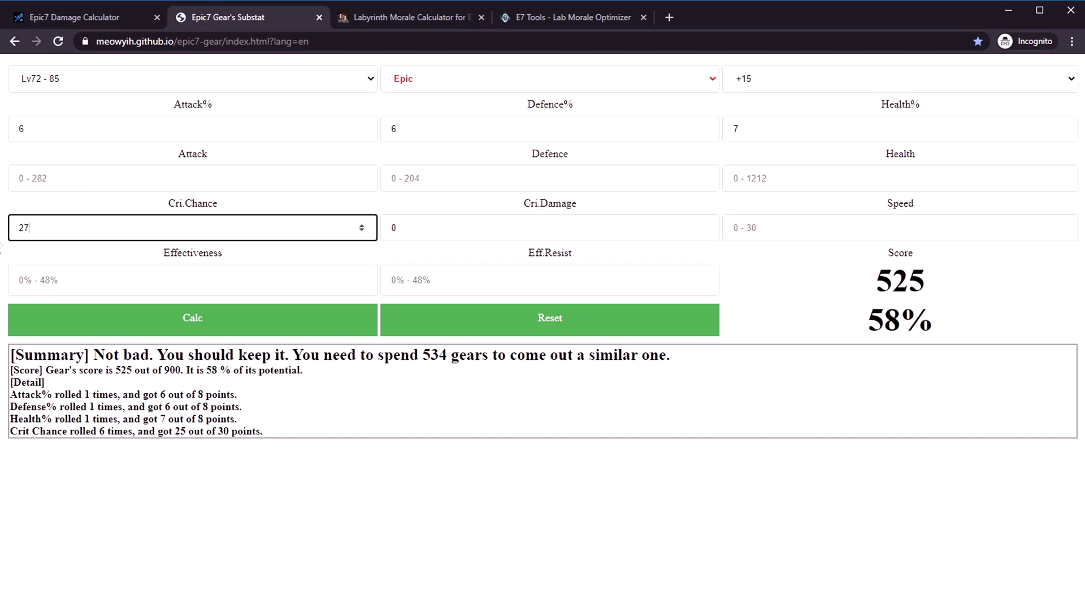
{"action": "type", "text": "27"}
{"action": "left_click", "coordinate": [134, 319]}
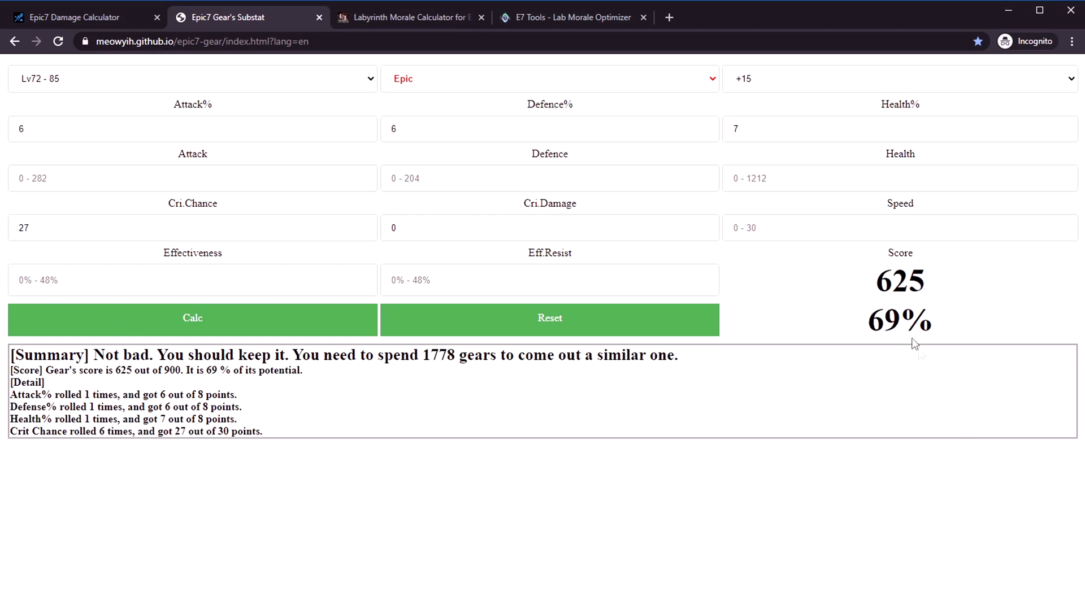
{"action": "left_click_drag", "start_coordinate": [864, 316], "coordinate": [980, 323]}
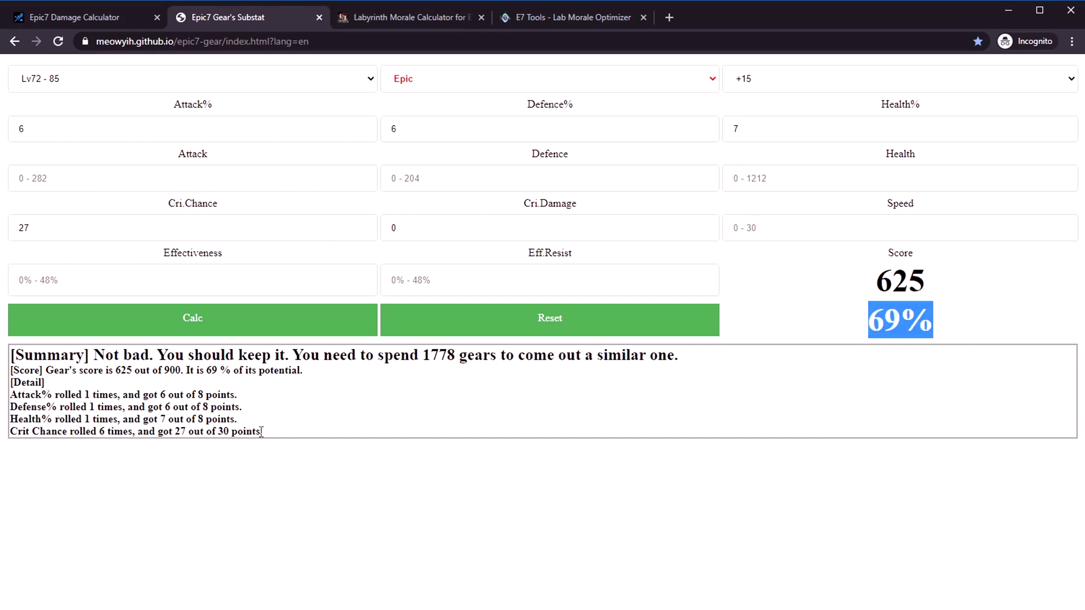
{"action": "left_click_drag", "start_coordinate": [261, 432], "coordinate": [5, 396]}
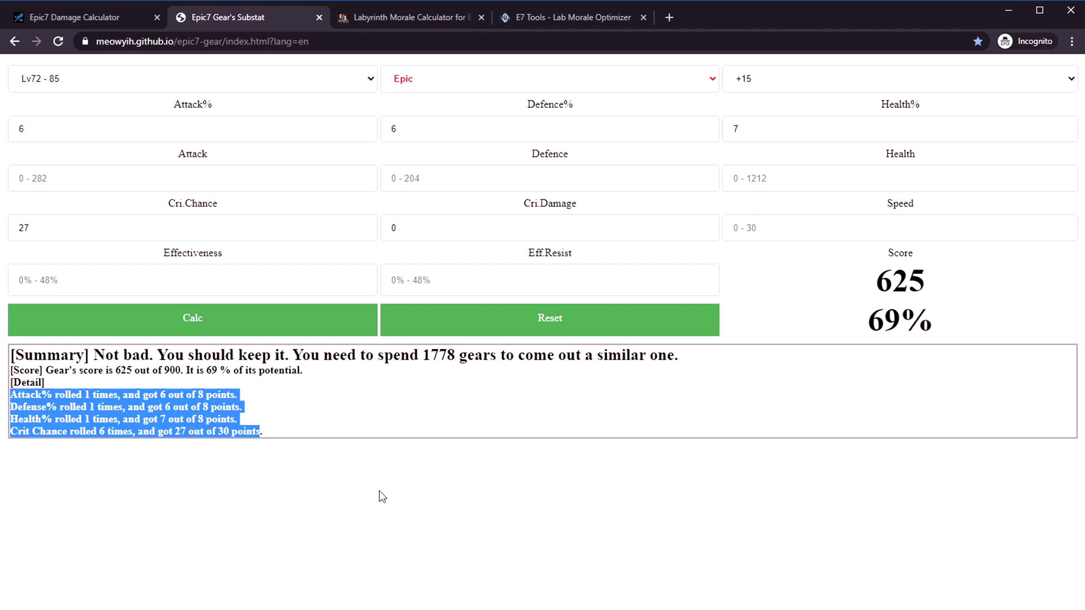
- Highlight the 69% gear score and the 1778-gears estimate in the summary
{"action": "left_click", "coordinate": [293, 434]}
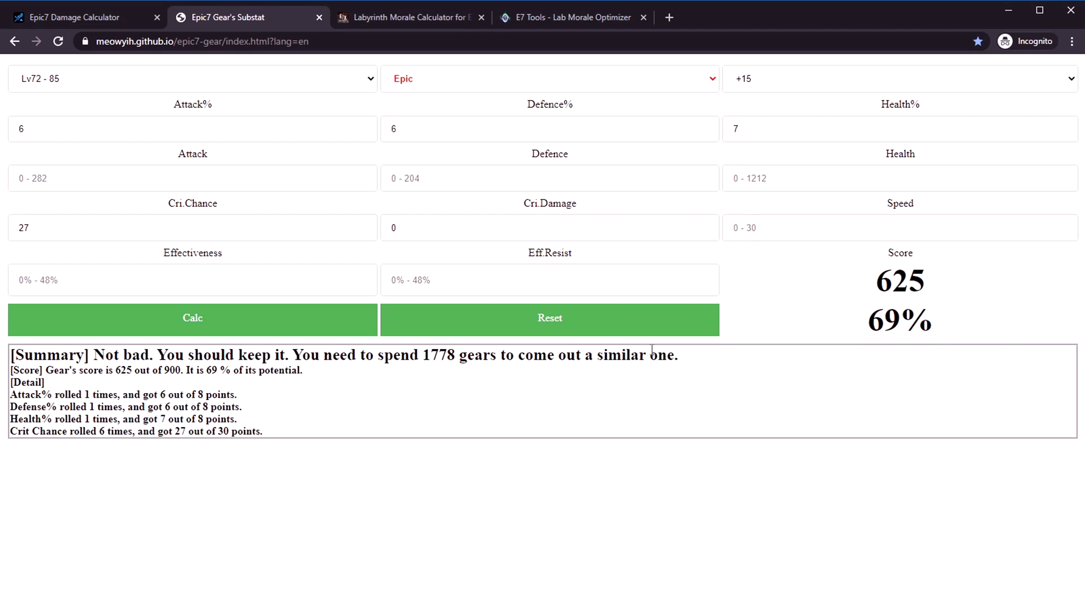
{"action": "left_click_drag", "start_coordinate": [864, 330], "coordinate": [969, 321]}
{"action": "left_click", "coordinate": [399, 373]}
{"action": "left_click_drag", "start_coordinate": [323, 356], "coordinate": [483, 356]}
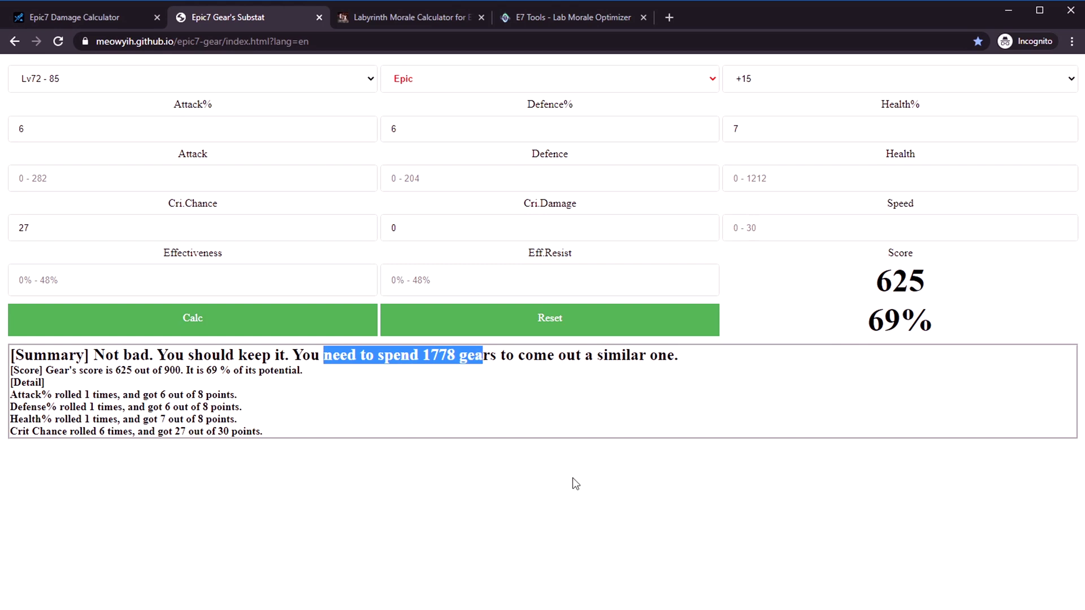
{"action": "left_click", "coordinate": [534, 427]}
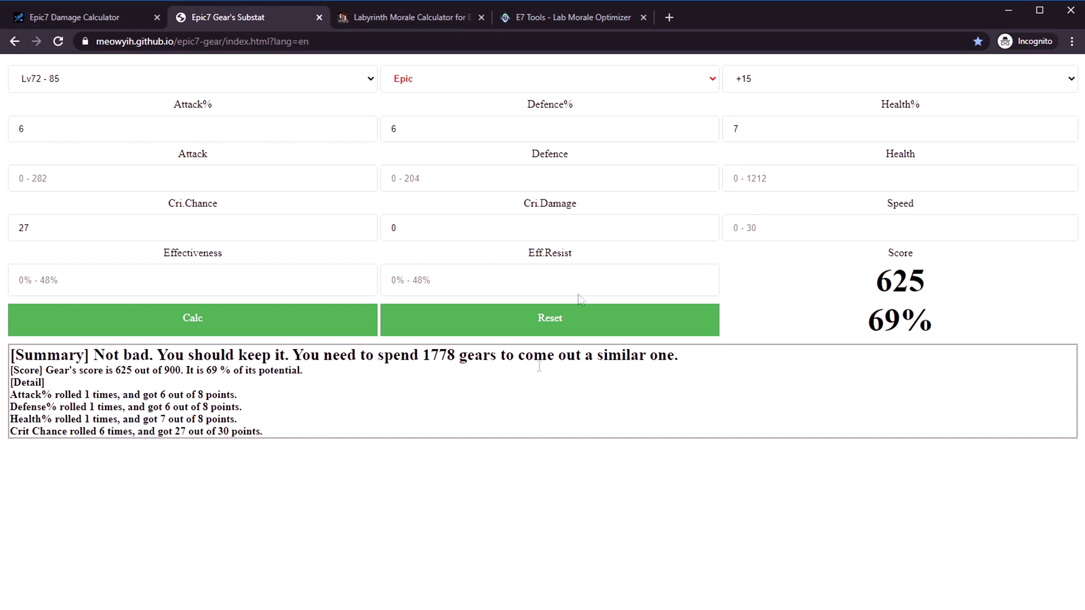
{"action": "triple_click", "coordinate": [920, 323]}
{"action": "left_click", "coordinate": [884, 418]}
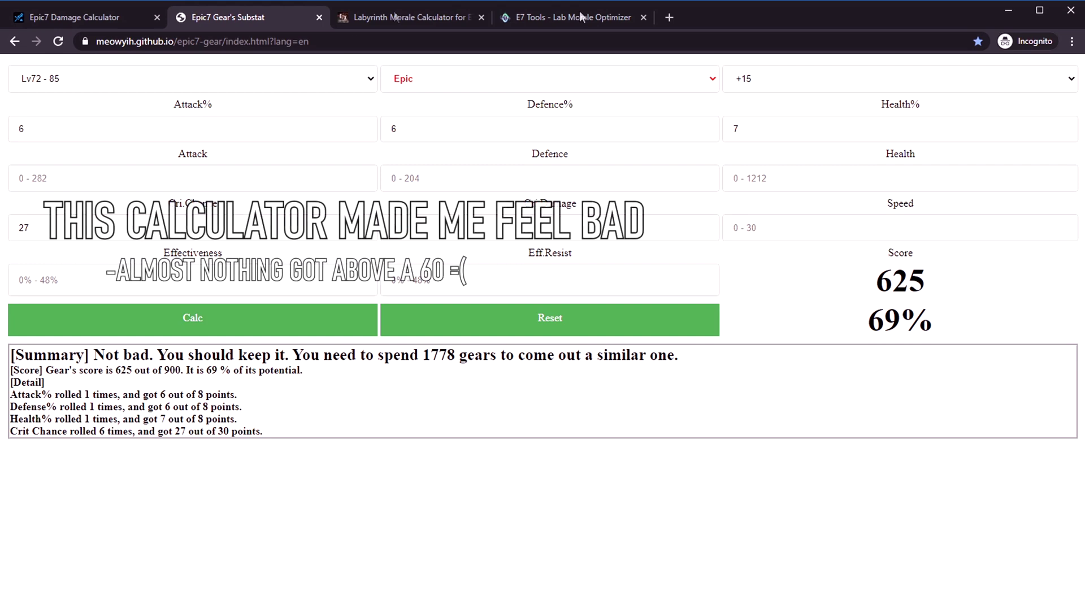
- Re-highlight the 69% score, then switch to the E7 Tools Lab Morale Optimizer page
{"action": "left_click_drag", "start_coordinate": [864, 322], "coordinate": [939, 324]}
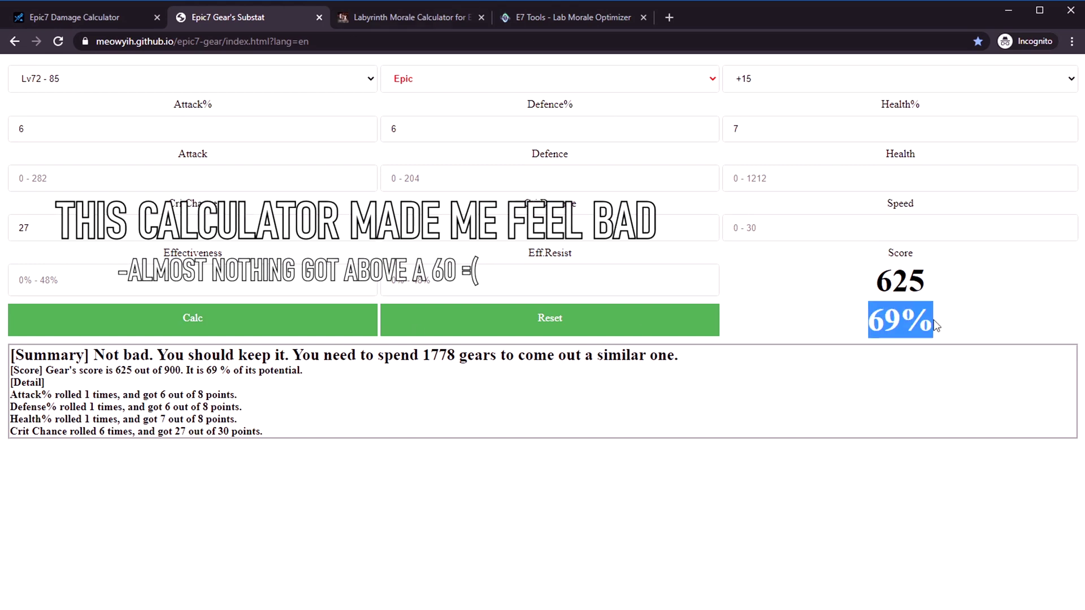
{"action": "left_click", "coordinate": [971, 352]}
{"action": "triple_click", "coordinate": [961, 325]}
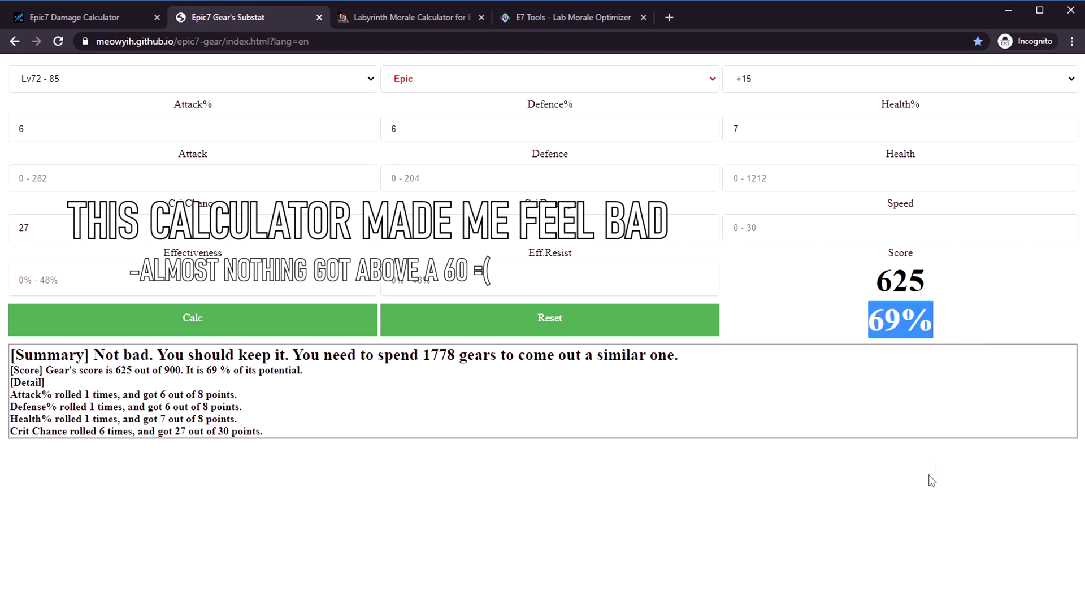
{"action": "left_click", "coordinate": [927, 479]}
{"action": "left_click_drag", "start_coordinate": [921, 319], "coordinate": [826, 317]}
{"action": "left_click", "coordinate": [908, 473]}
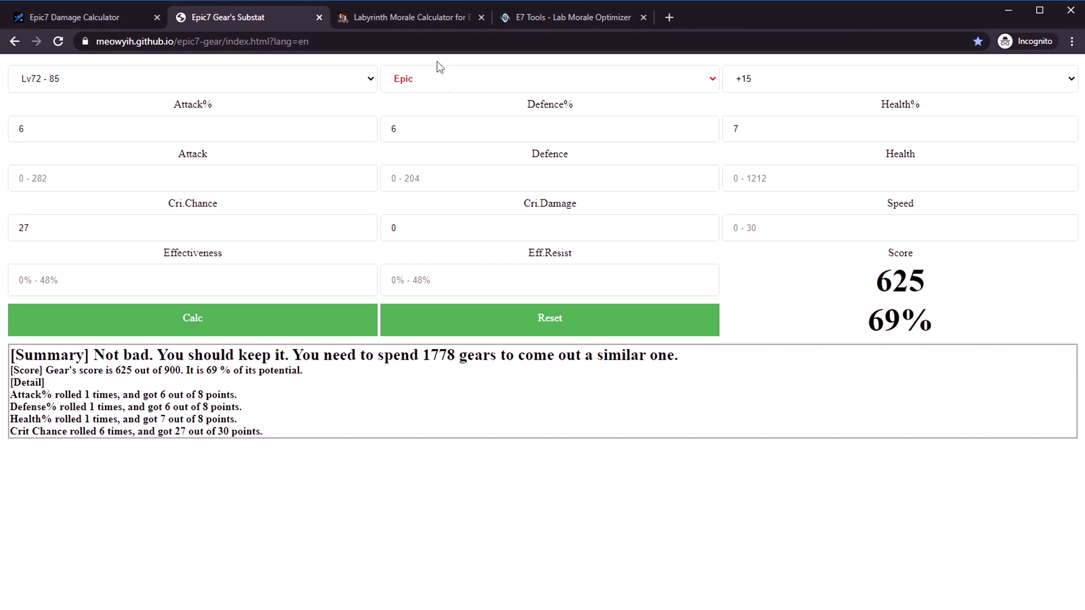
{"action": "left_click", "coordinate": [560, 20]}
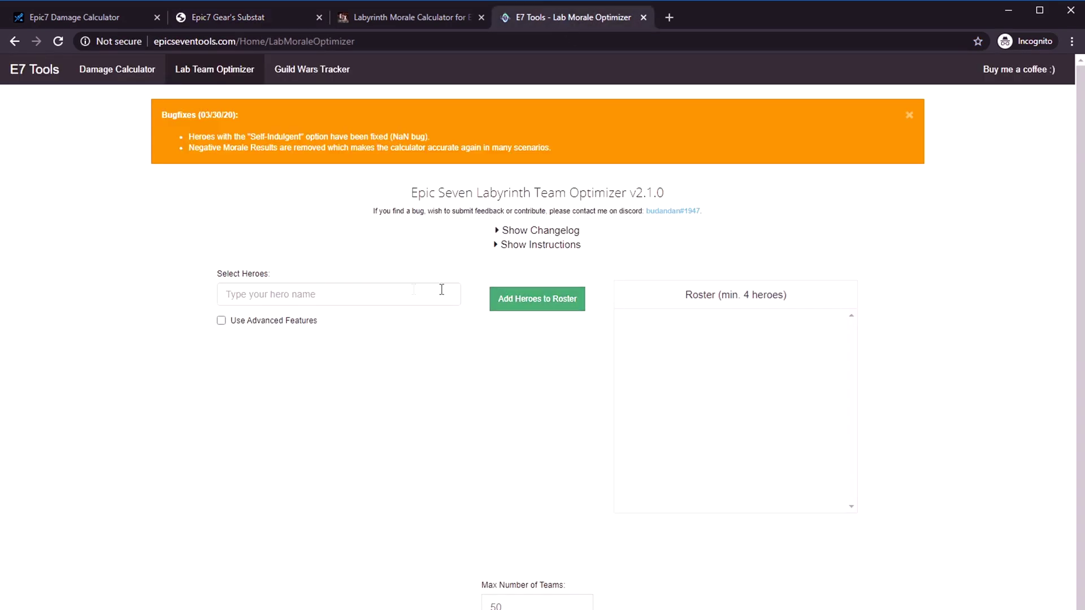
{"action": "left_click", "coordinate": [388, 282]}
{"action": "left_click", "coordinate": [436, 19]}
{"action": "left_click", "coordinate": [528, 20]}
{"action": "left_click", "coordinate": [416, 23]}
{"action": "left_click", "coordinate": [527, 19]}
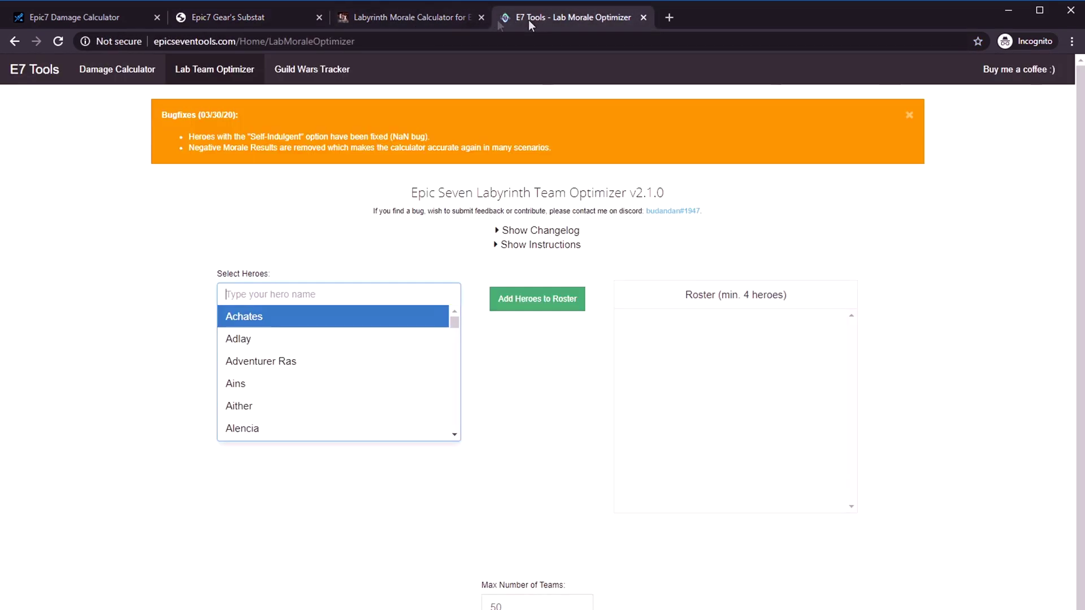
{"action": "left_click", "coordinate": [436, 18]}
{"action": "left_click", "coordinate": [556, 19]}
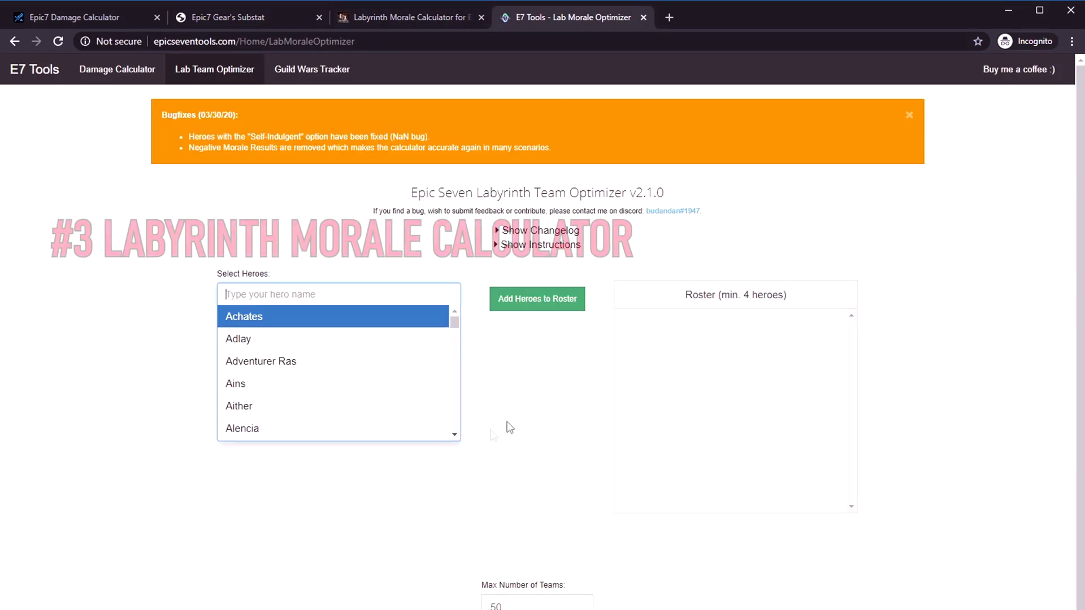
{"action": "left_click", "coordinate": [436, 20]}
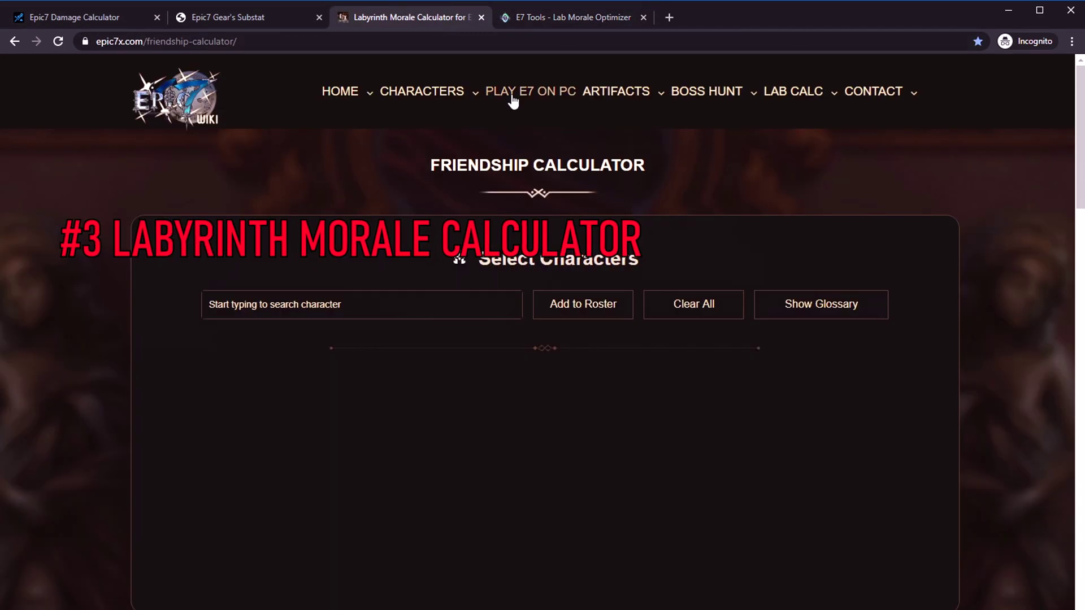
{"action": "left_click", "coordinate": [552, 22]}
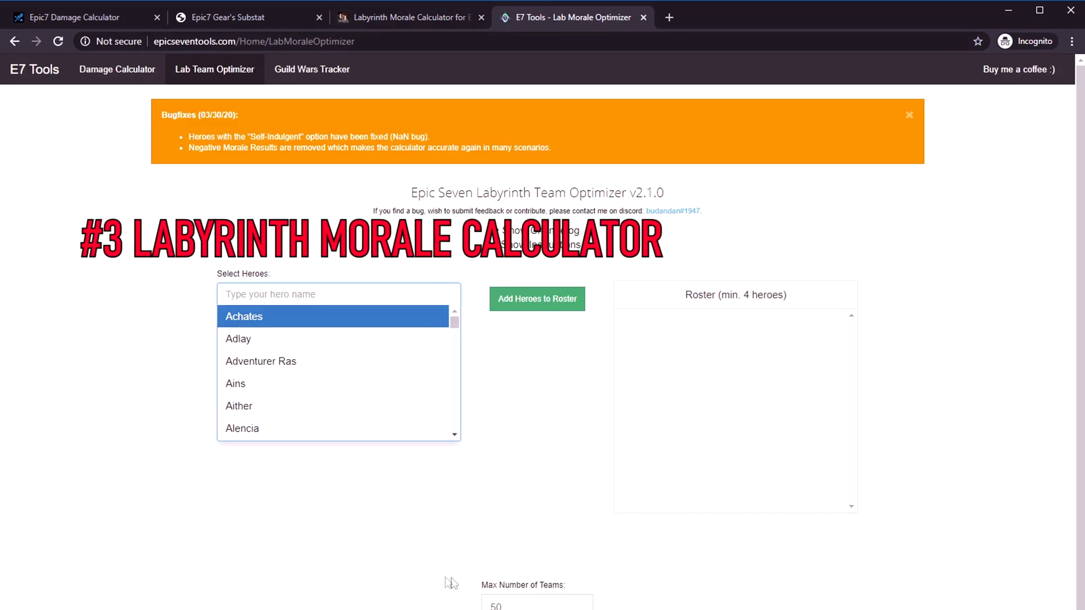
{"action": "left_click", "coordinate": [555, 352]}
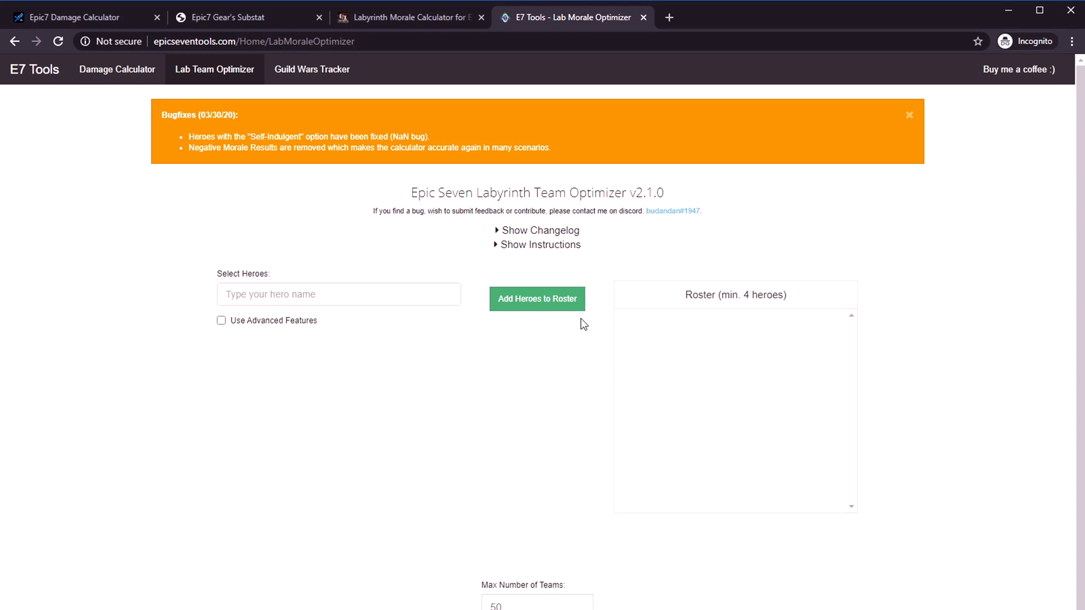
{"action": "left_click", "coordinate": [371, 295]}
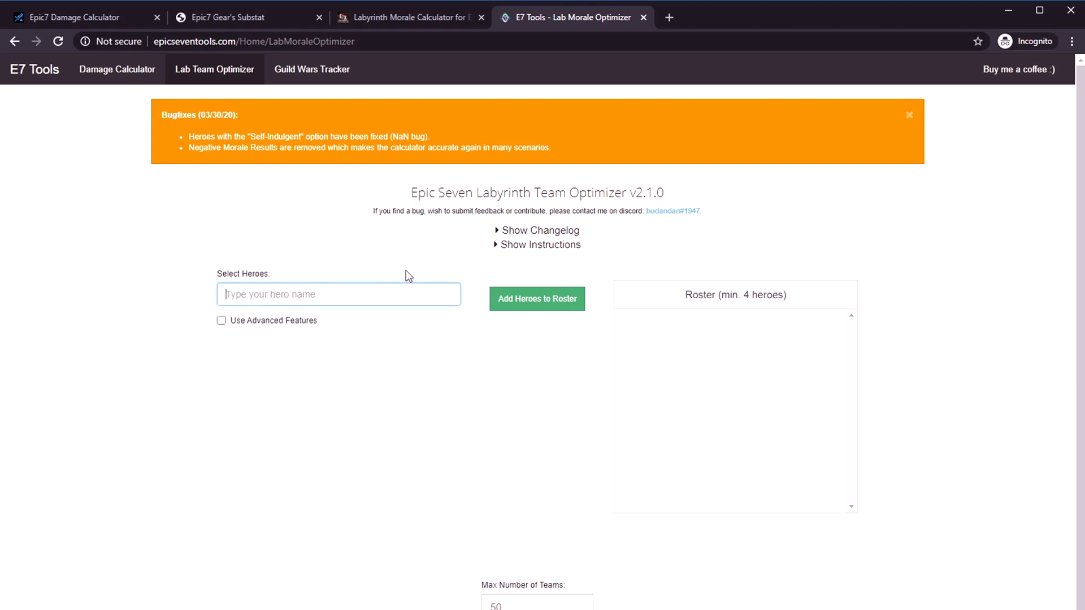
{"action": "left_click", "coordinate": [377, 294]}
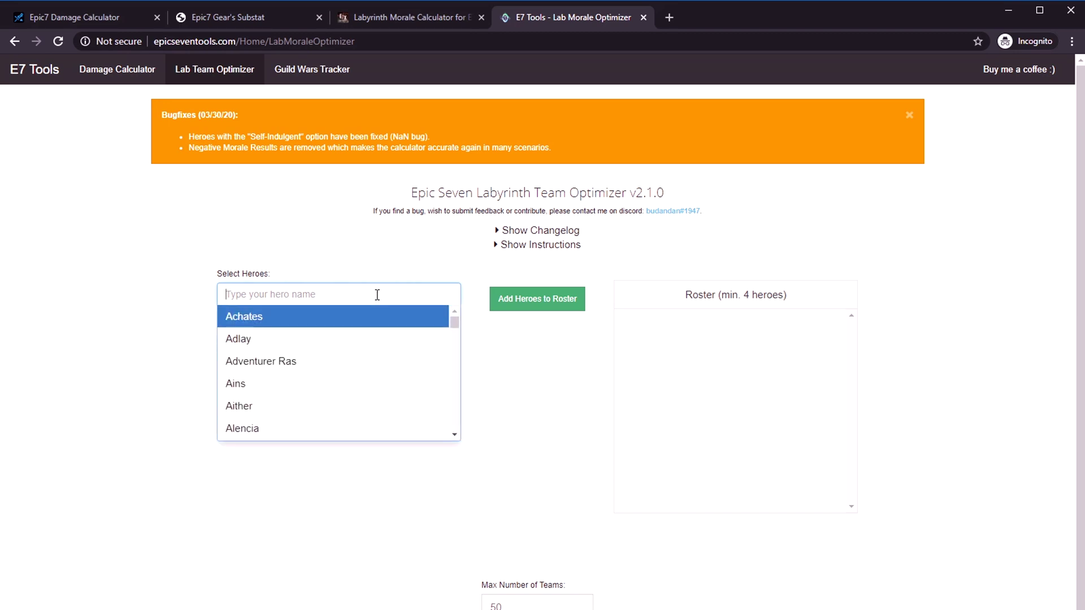
{"action": "left_click", "coordinate": [476, 445]}
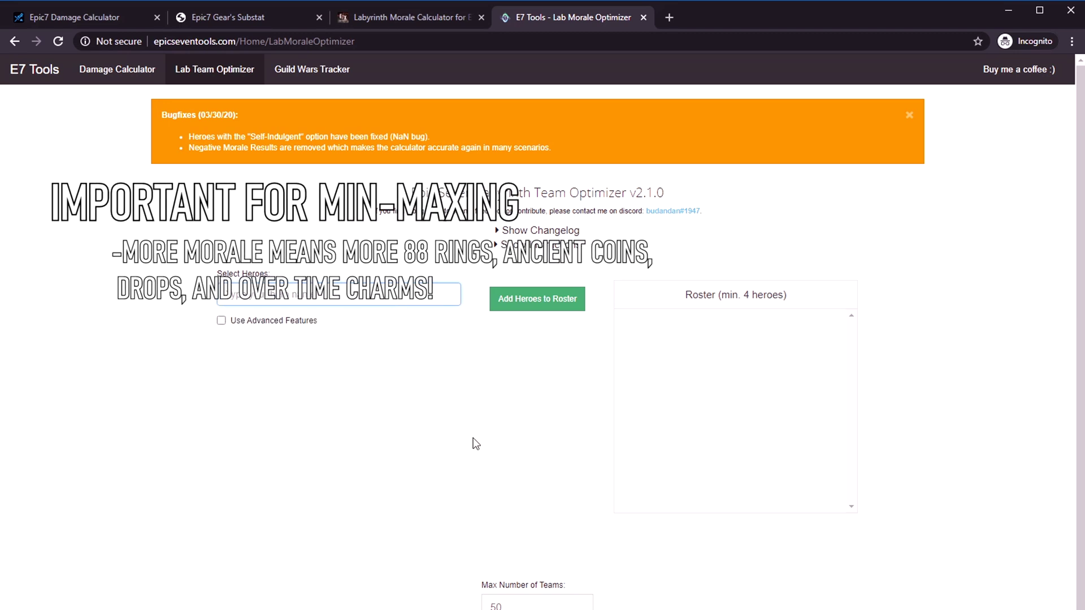
- Select Adventurer Ras, Tamarinne and Challenger Dominiel in Select Heroes
{"action": "type", "text": "adv"}
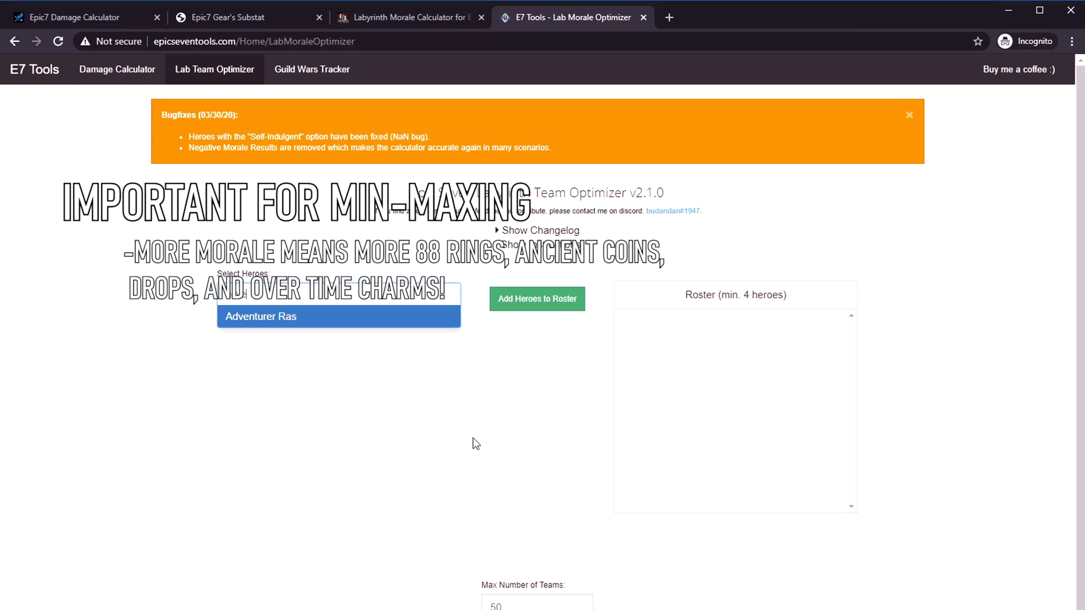
{"action": "key", "text": "Return"}
{"action": "key", "text": "Down"}
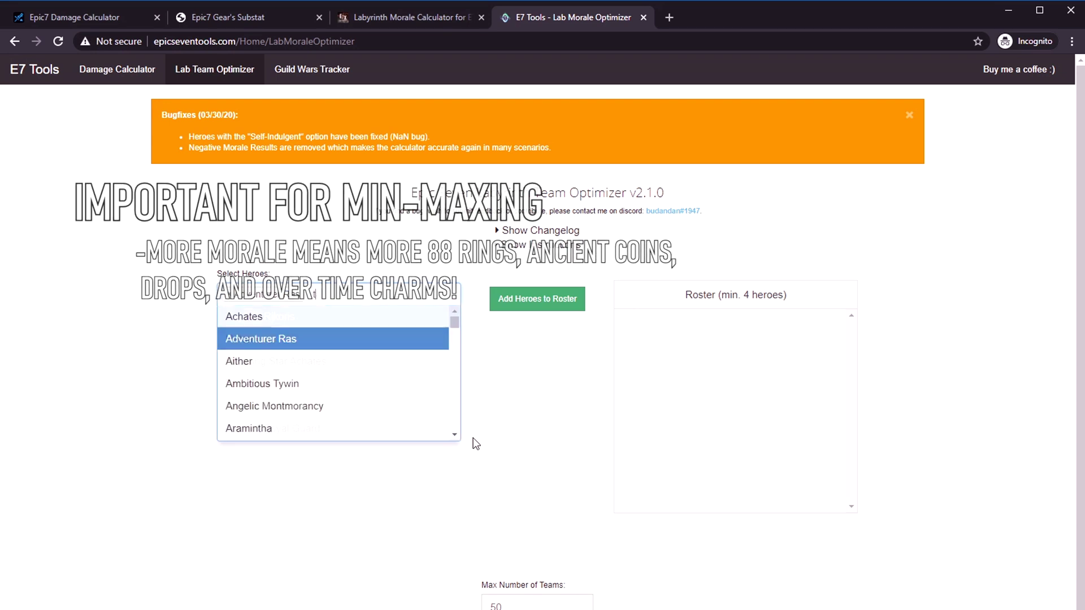
{"action": "type", "text": "tam"}
{"action": "key", "text": "Return"}
{"action": "type", "text": "challenger"}
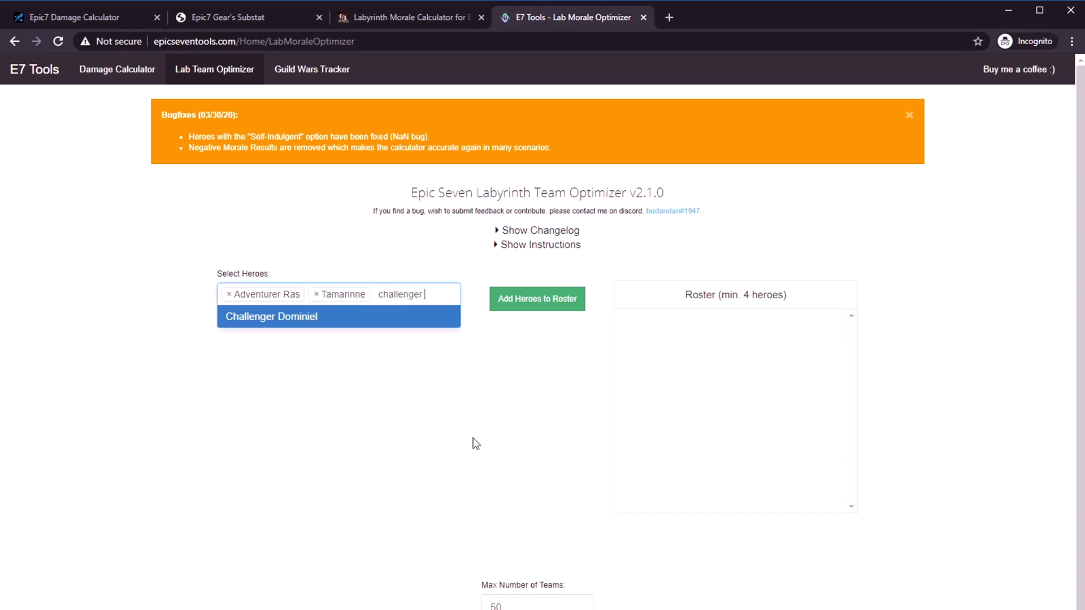
{"action": "type", "text": "do"}
{"action": "key", "text": "Return"}
- Add Angelica, Baiken and Luluca to the hero selection
{"action": "type", "text": "ang"}
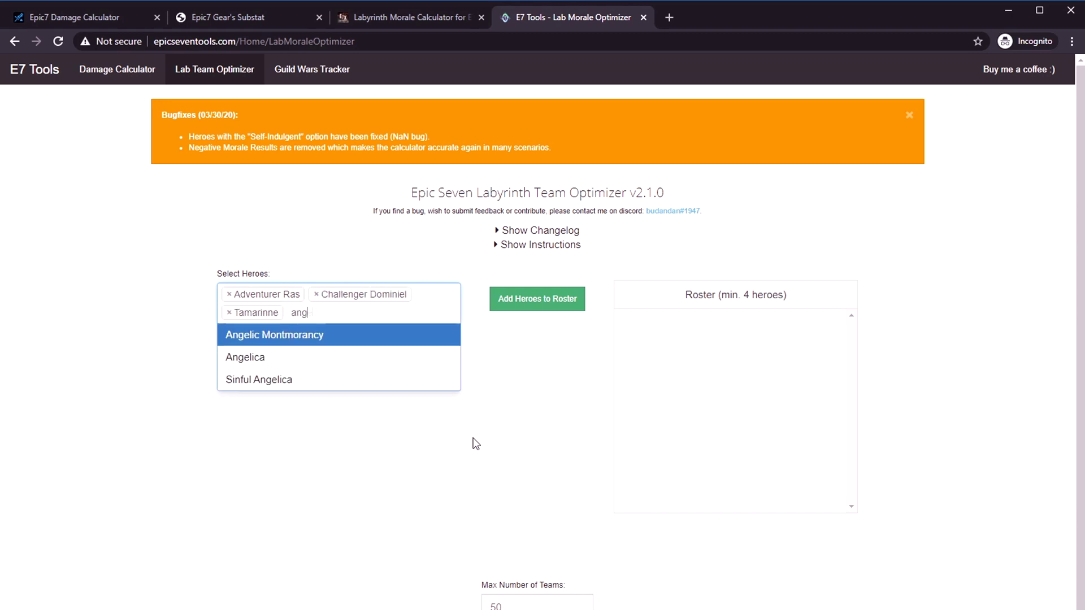
{"action": "key", "text": "Down"}
{"action": "key", "text": "Return"}
{"action": "type", "text": "bai"}
{"action": "key", "text": "Return"}
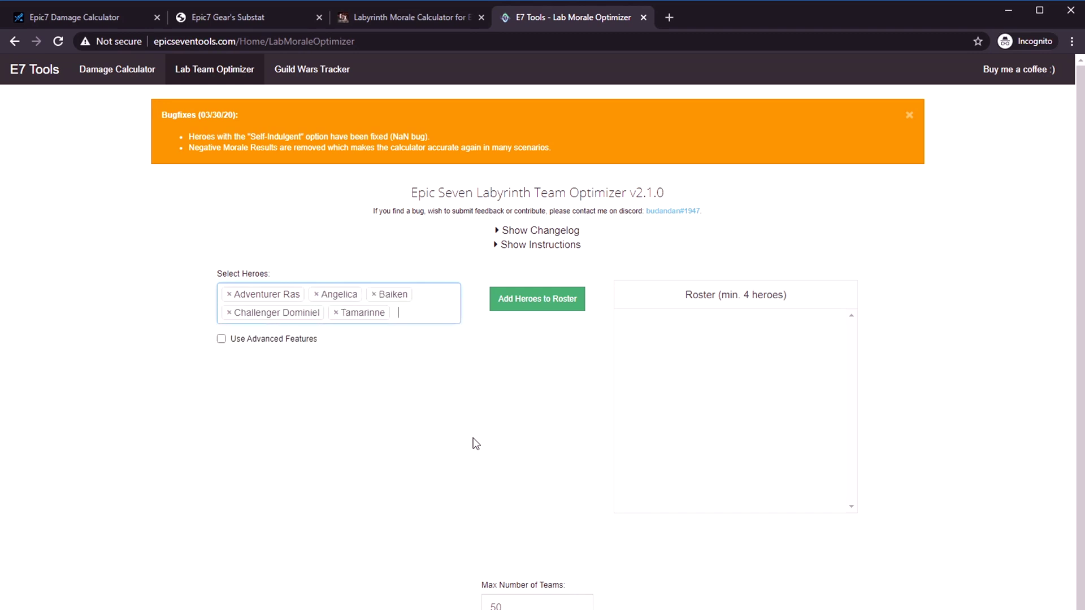
{"action": "type", "text": "luluc"}
{"action": "key", "text": "Return"}
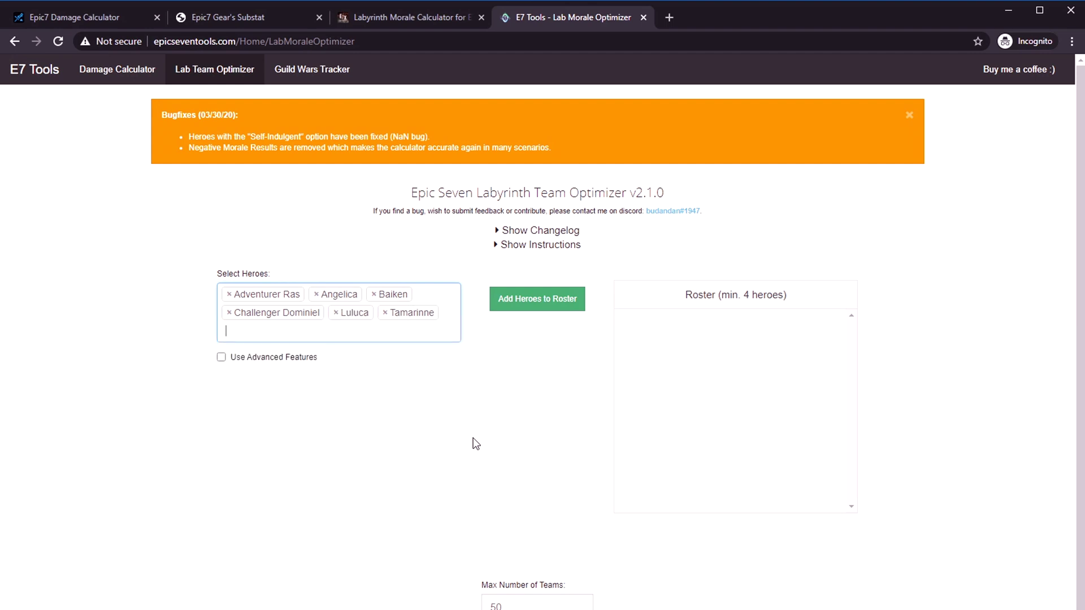
- Drop a duplicate Tamarinne search, add Martial Artist Ken, and move all seven heroes into the roster
{"action": "type", "text": "tamar"}
{"action": "key", "text": "BackSpace"}
{"action": "key", "text": "BackSpace"}
{"action": "key", "text": "BackSpace"}
{"action": "key", "text": "BackSpace"}
{"action": "key", "text": "BackSpace"}
{"action": "type", "text": "mart"}
{"action": "key", "text": "Return"}
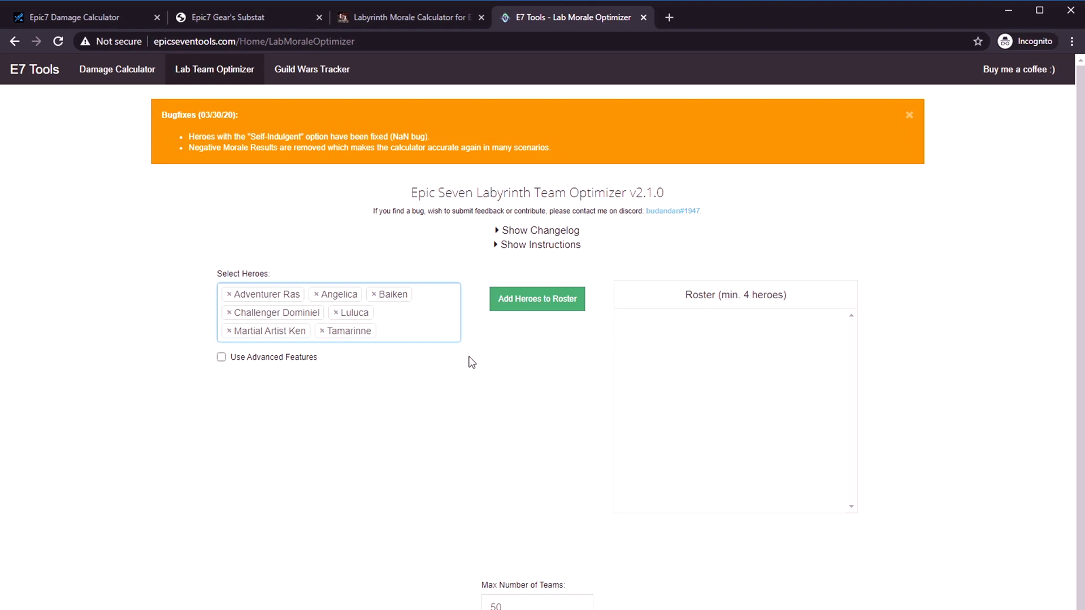
{"action": "left_click", "coordinate": [543, 307]}
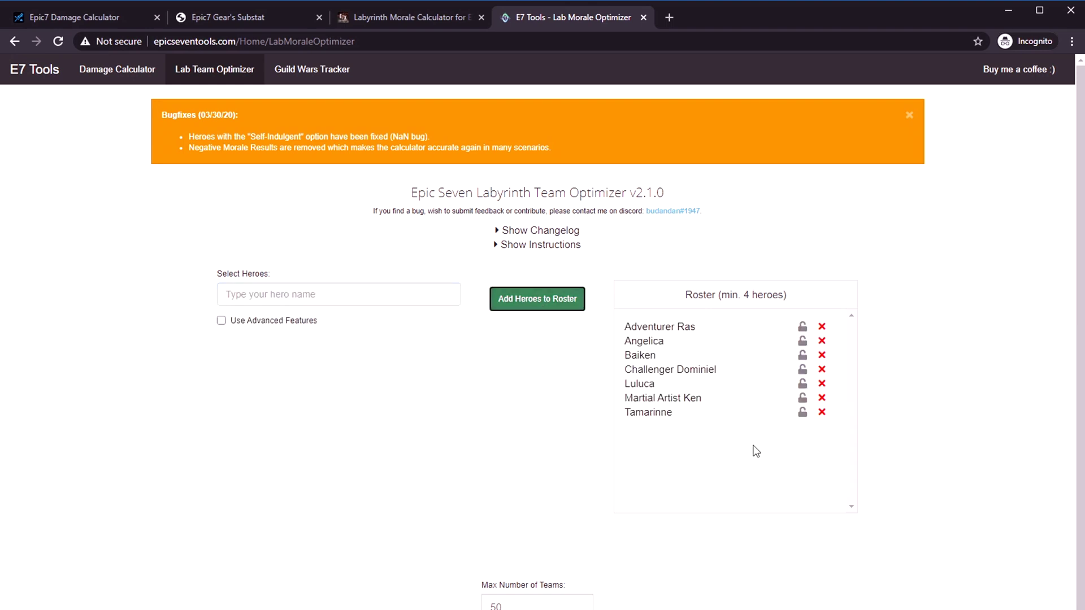
- Review the morale ranking, highlighting the top team scoring 35 and the row 3 Baiken team
{"action": "scroll", "coordinate": [903, 442], "scroll_direction": "down", "scroll_amount": 1}
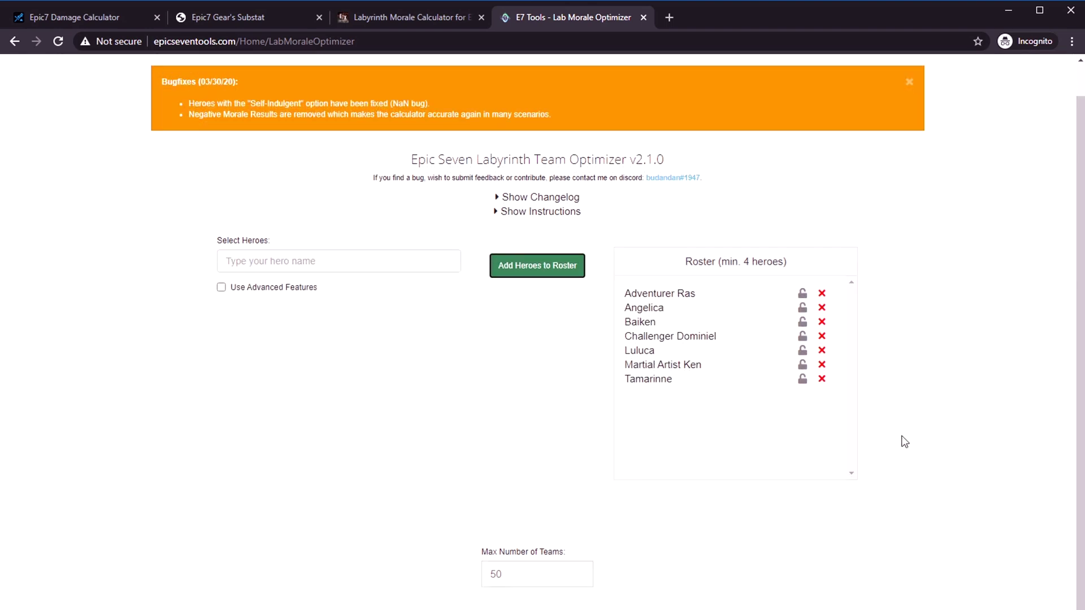
{"action": "scroll", "coordinate": [734, 554], "scroll_direction": "down", "scroll_amount": 8}
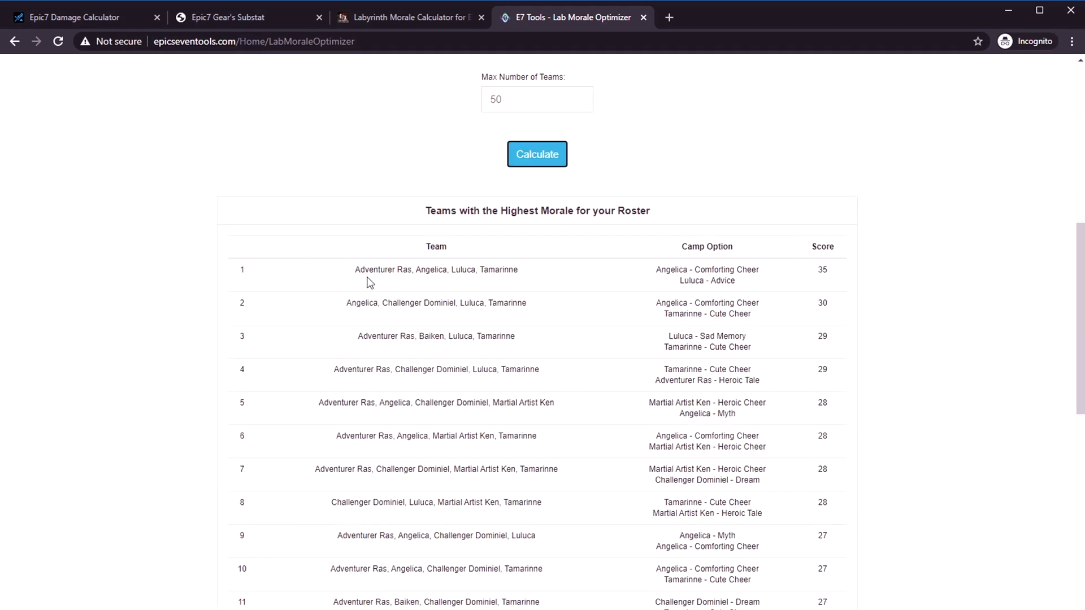
{"action": "scroll", "coordinate": [744, 287], "scroll_direction": "down", "scroll_amount": 2}
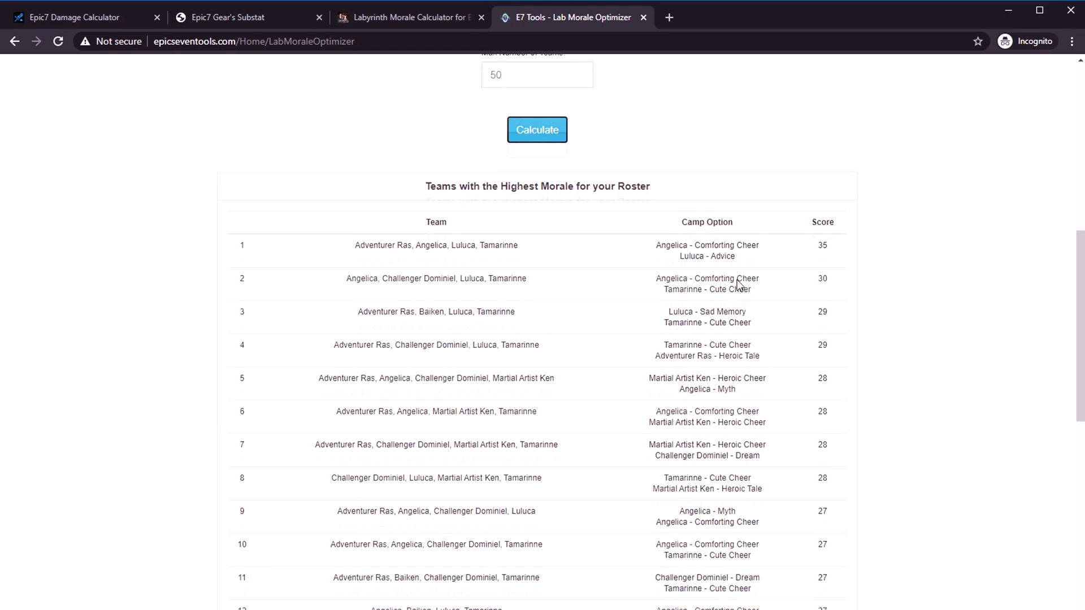
{"action": "left_click_drag", "start_coordinate": [813, 195], "coordinate": [833, 202]}
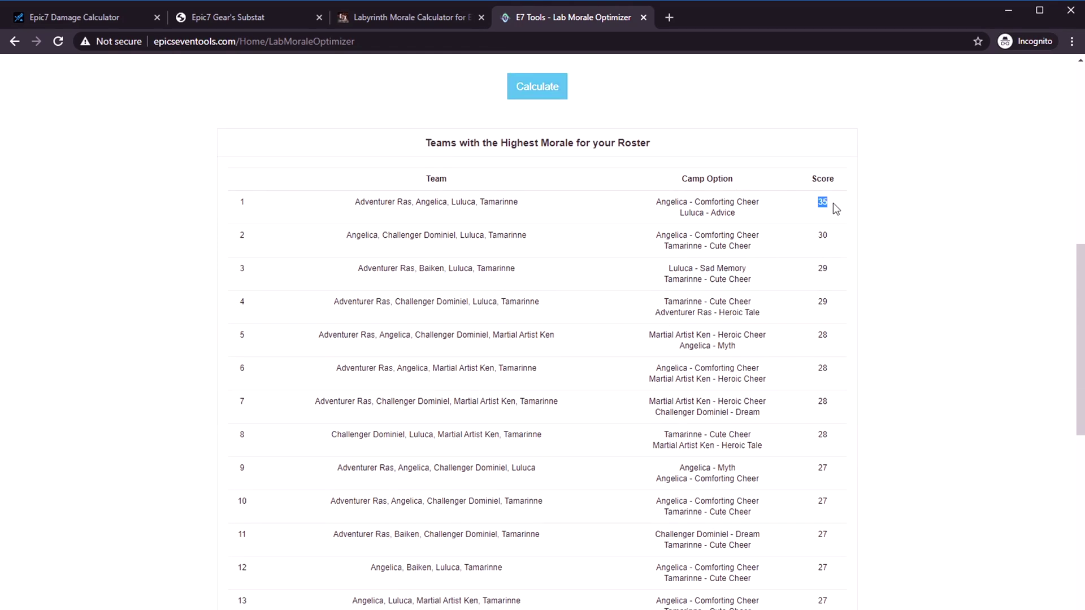
{"action": "scroll", "coordinate": [845, 230], "scroll_direction": "down", "scroll_amount": 7}
{"action": "scroll", "coordinate": [818, 493], "scroll_direction": "down", "scroll_amount": 4}
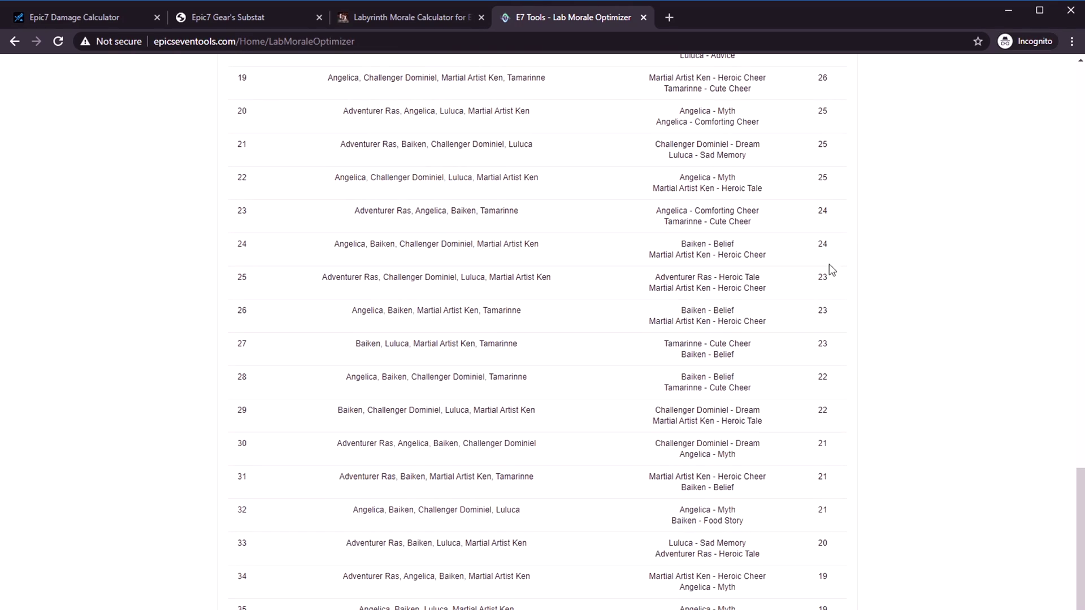
{"action": "scroll", "coordinate": [778, 492], "scroll_direction": "up", "scroll_amount": 12}
{"action": "left_click", "coordinate": [476, 304]}
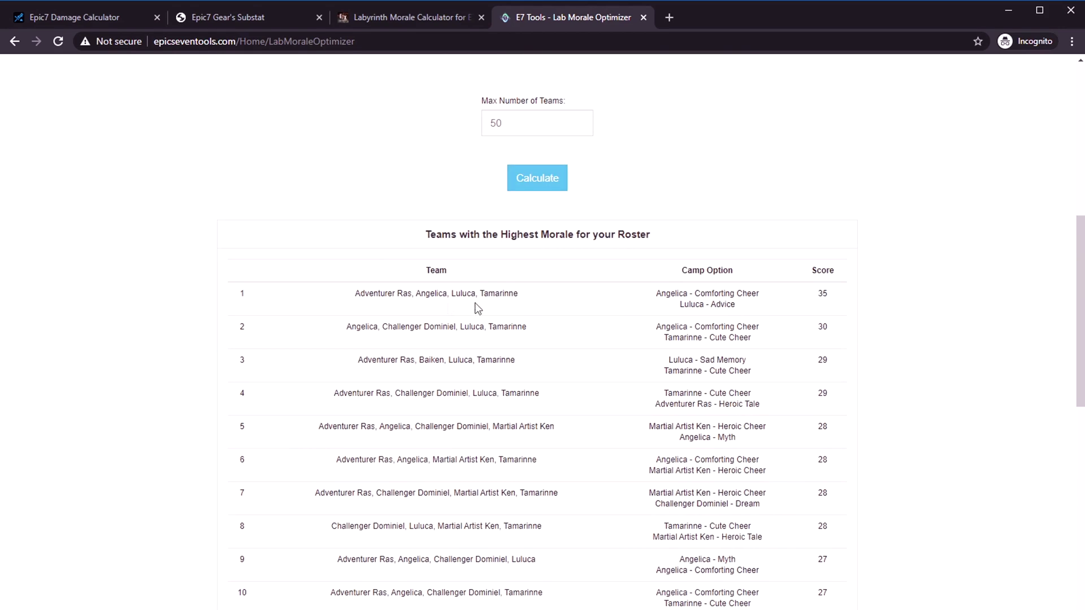
{"action": "left_click_drag", "start_coordinate": [365, 293], "coordinate": [543, 294]}
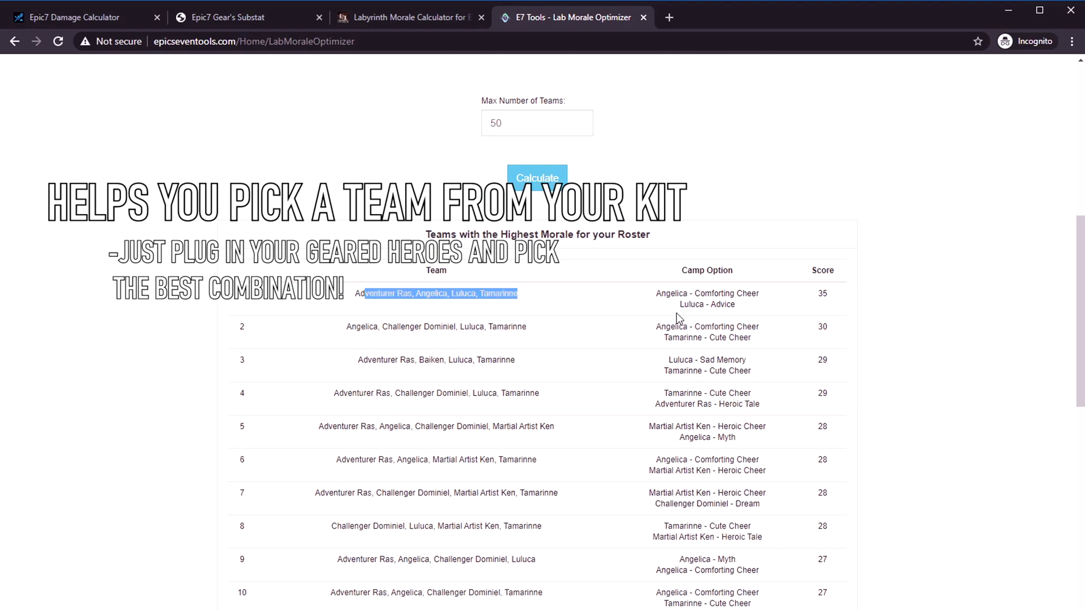
{"action": "left_click_drag", "start_coordinate": [357, 360], "coordinate": [534, 370]}
- Highlight the row 6 team and its morale score of 28, then return to the table top
{"action": "scroll", "coordinate": [534, 370], "scroll_direction": "down", "scroll_amount": 1}
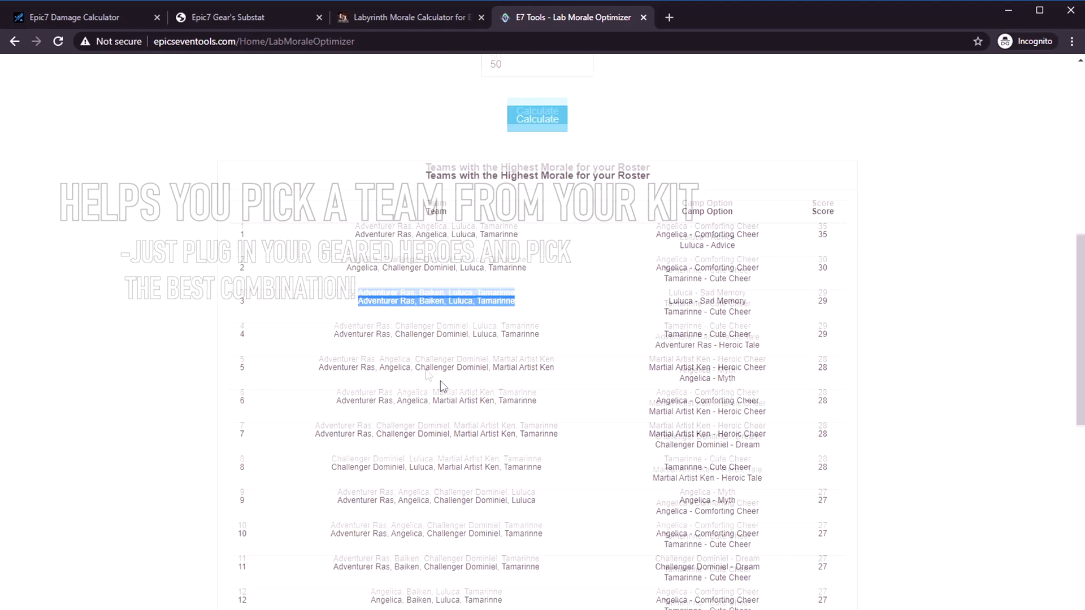
{"action": "left_click_drag", "start_coordinate": [330, 326], "coordinate": [617, 331]}
{"action": "left_click_drag", "start_coordinate": [323, 359], "coordinate": [567, 365]}
{"action": "left_click", "coordinate": [567, 365]}
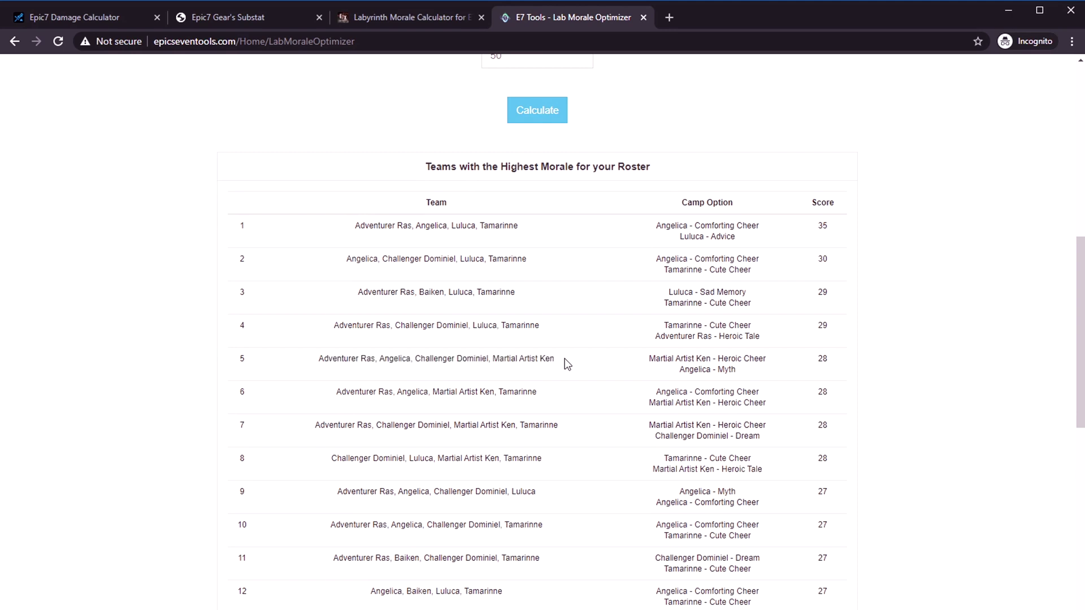
{"action": "left_click_drag", "start_coordinate": [356, 392], "coordinate": [598, 396]}
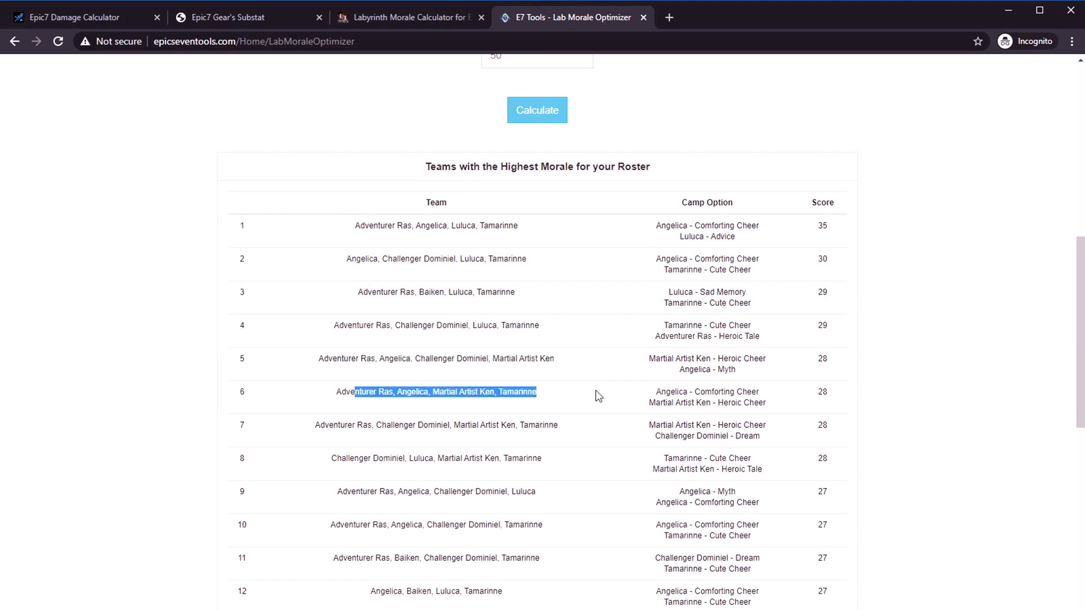
{"action": "left_click_drag", "start_coordinate": [836, 395], "coordinate": [814, 396]}
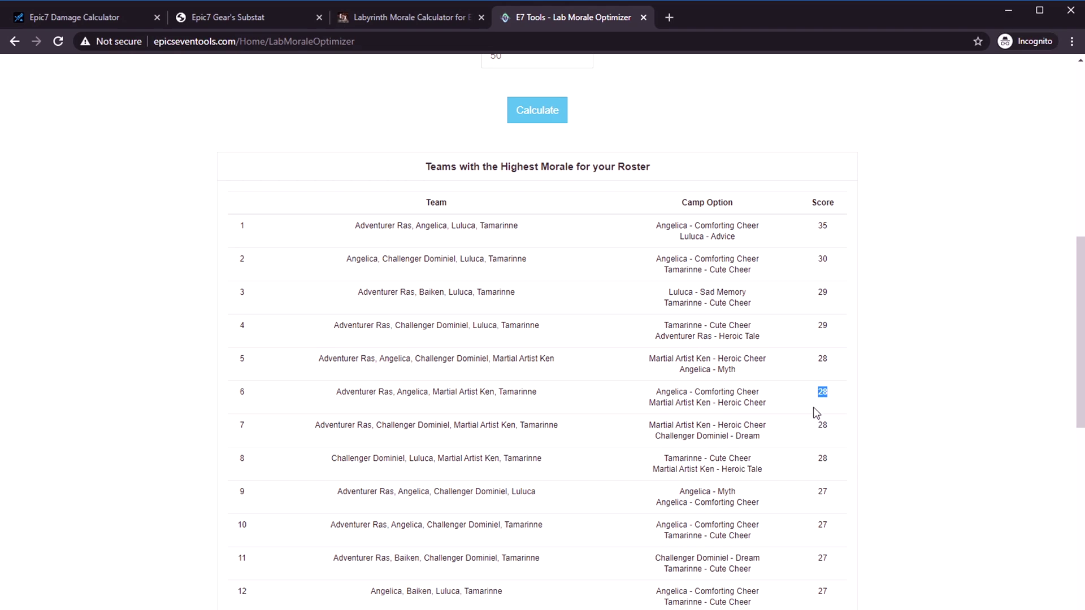
{"action": "scroll", "coordinate": [814, 412], "scroll_direction": "up", "scroll_amount": 1}
{"action": "scroll", "coordinate": [813, 413], "scroll_direction": "down", "scroll_amount": 2}
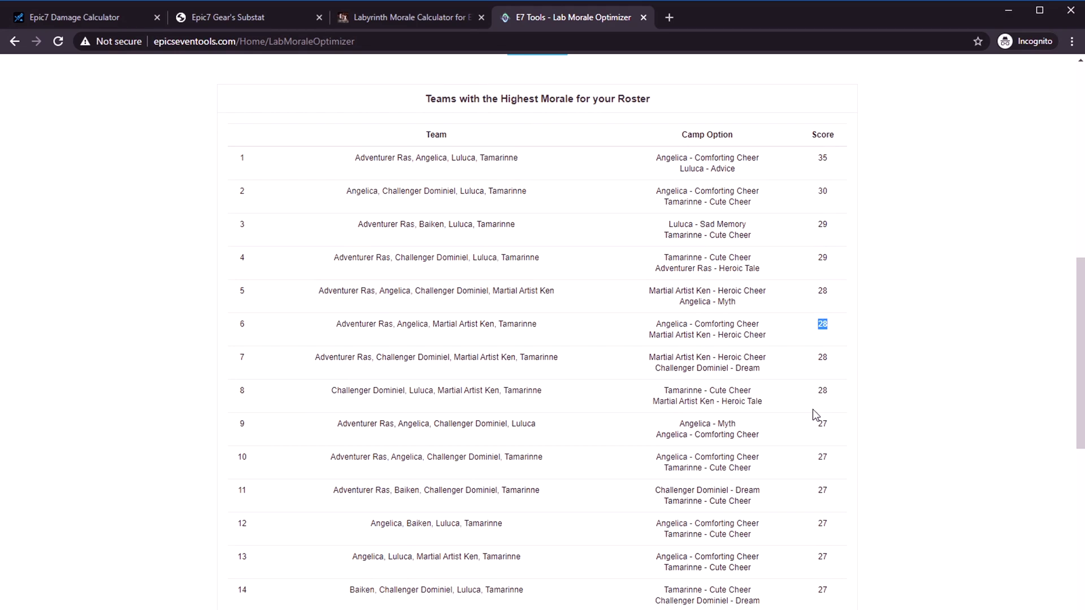
{"action": "scroll", "coordinate": [813, 409], "scroll_direction": "up", "scroll_amount": 1}
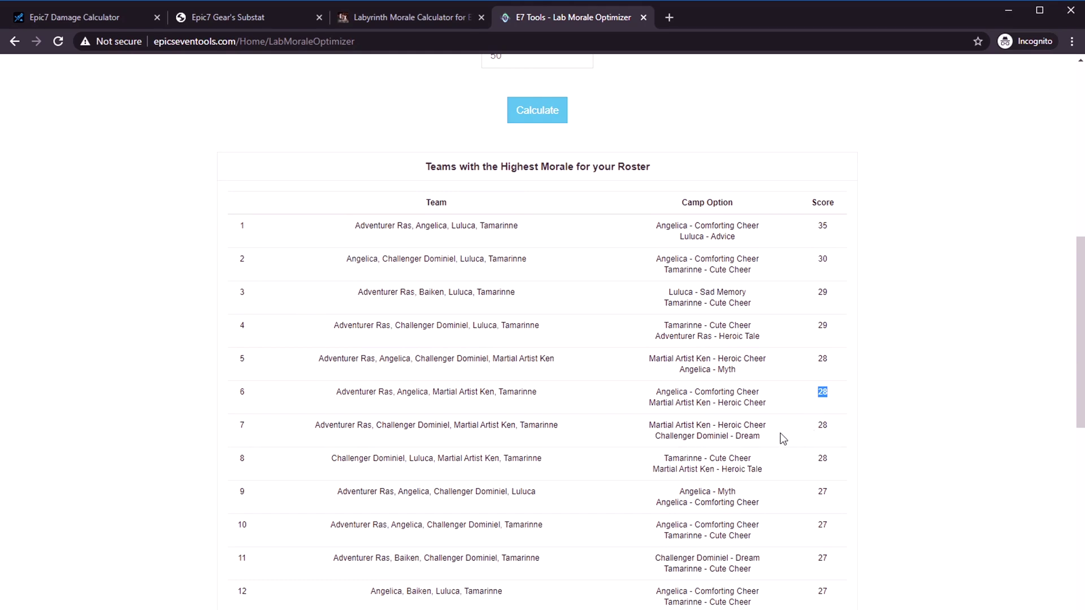
{"action": "scroll", "coordinate": [576, 489], "scroll_direction": "down", "scroll_amount": 11}
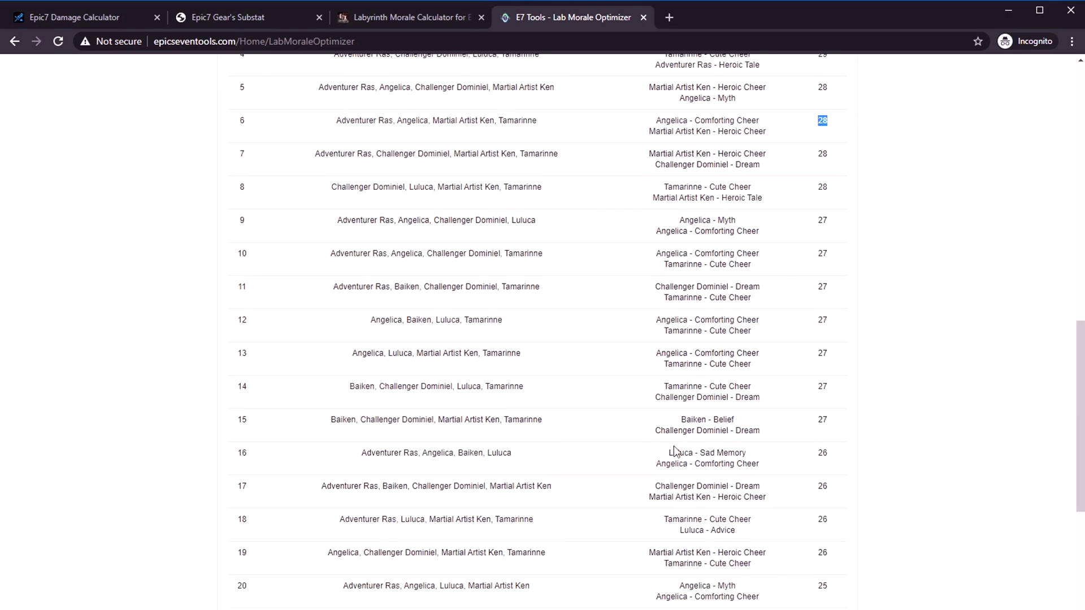
{"action": "scroll", "coordinate": [696, 406], "scroll_direction": "up", "scroll_amount": 15}
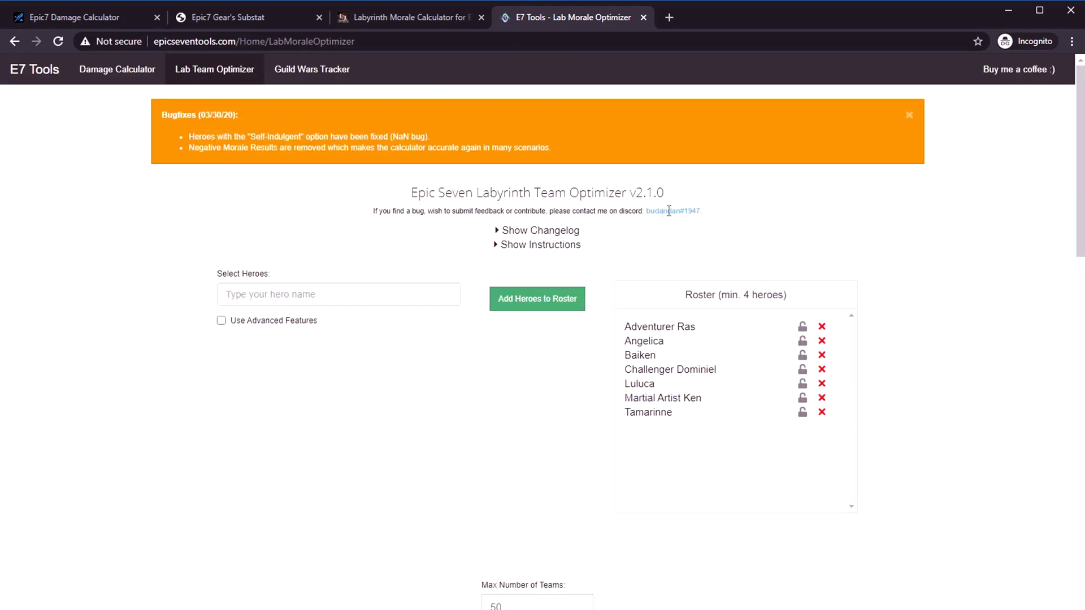
{"action": "left_click_drag", "start_coordinate": [645, 212], "coordinate": [682, 214]}
{"action": "scroll", "coordinate": [904, 390], "scroll_direction": "down", "scroll_amount": 1}
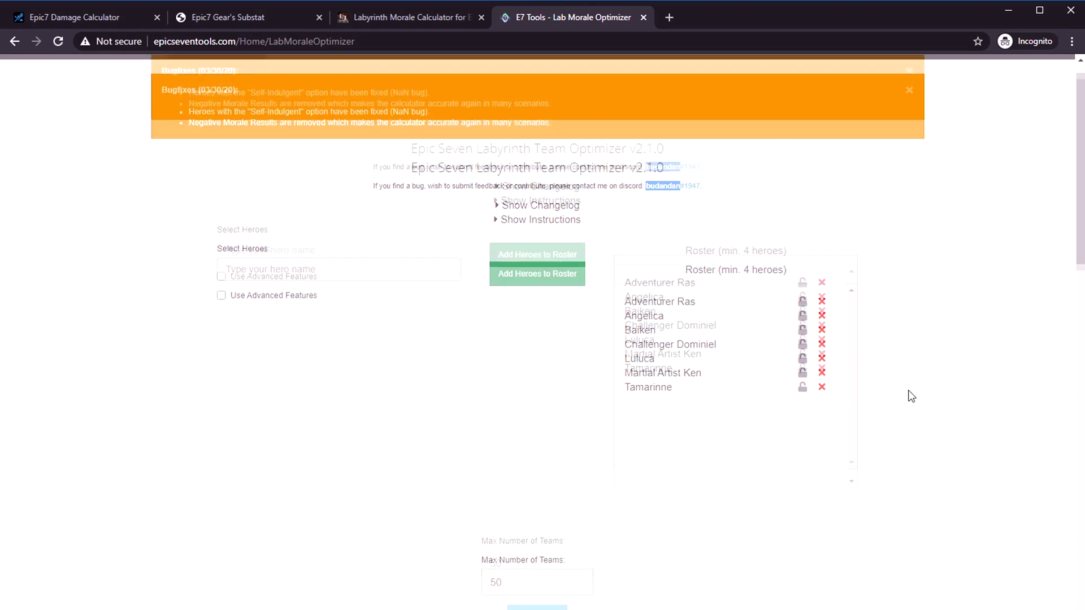
{"action": "scroll", "coordinate": [856, 462], "scroll_direction": "down", "scroll_amount": 4}
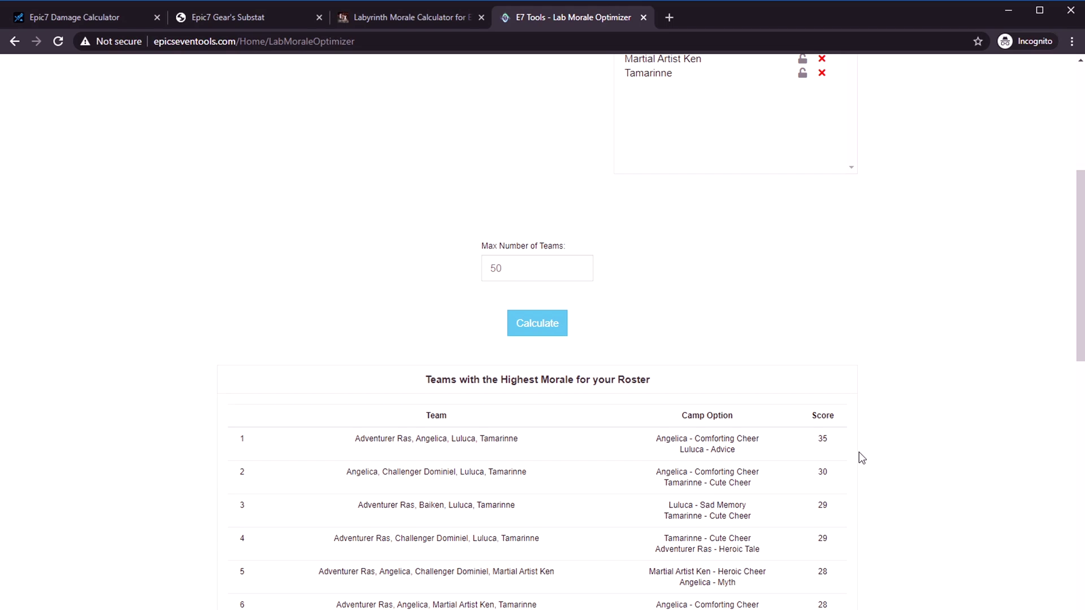
{"action": "scroll", "coordinate": [861, 458], "scroll_direction": "up", "scroll_amount": 6}
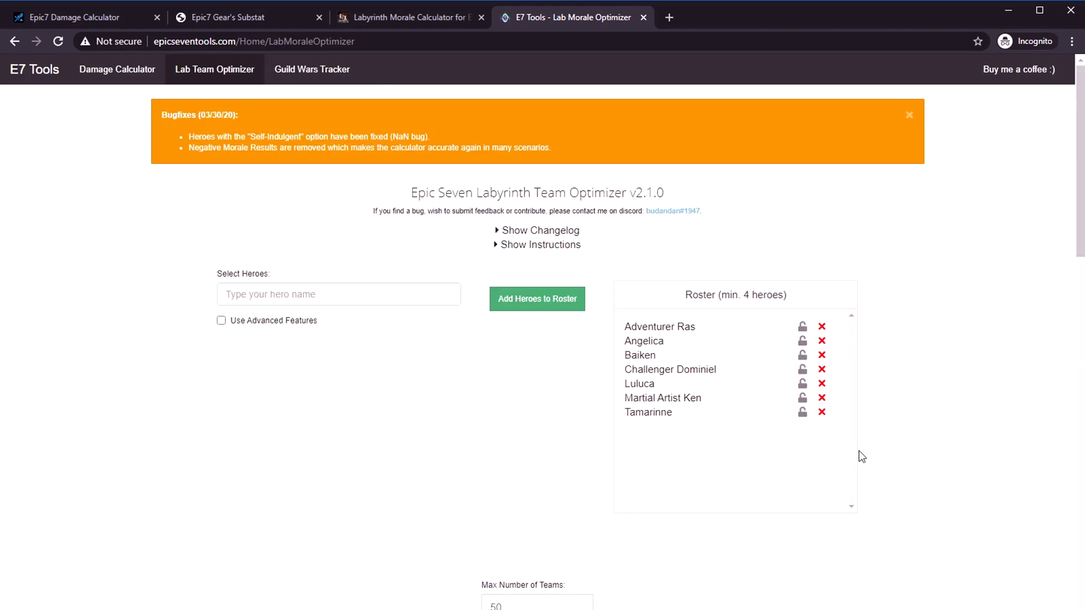